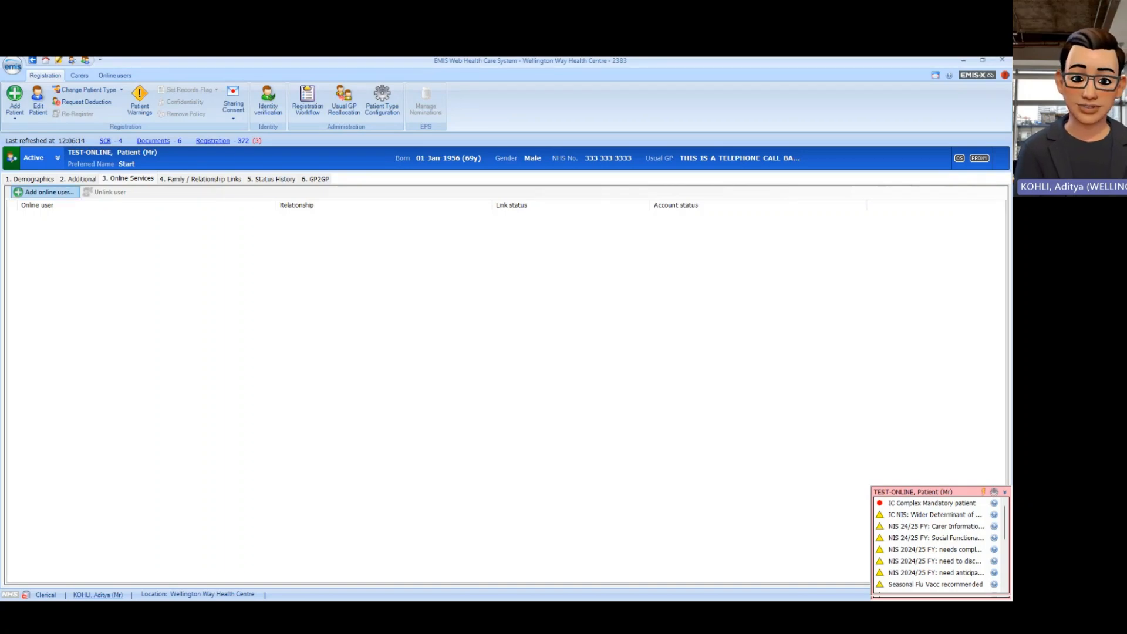
Step: Choose Add proxy user from the Add online user options
left_click(47, 192)
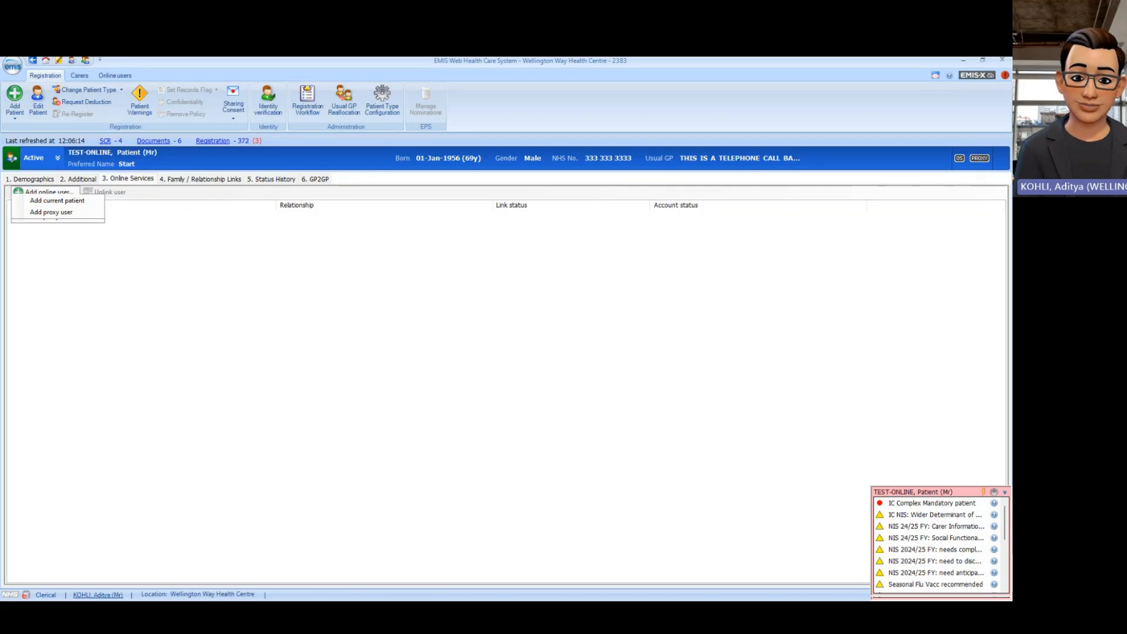
left_click(129, 247)
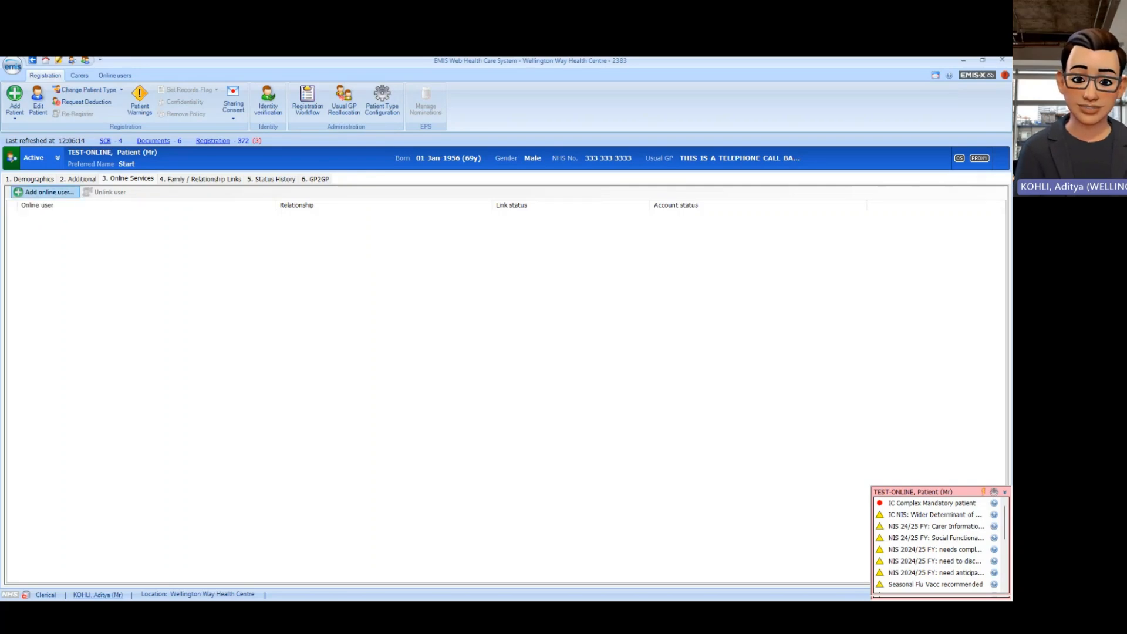
left_click(52, 192)
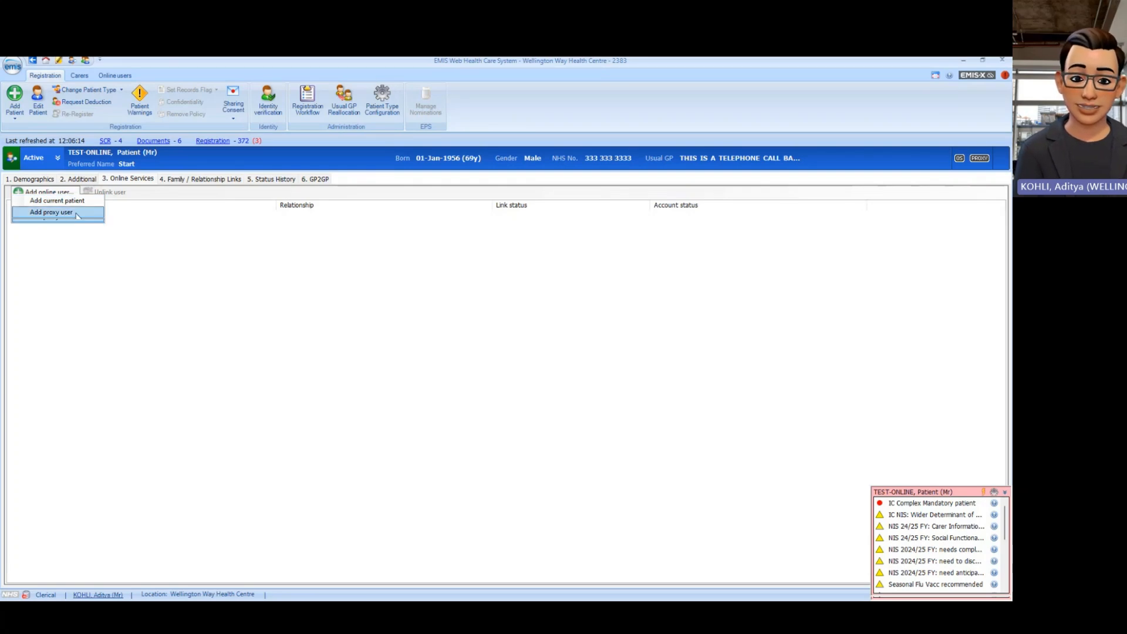
left_click(53, 212)
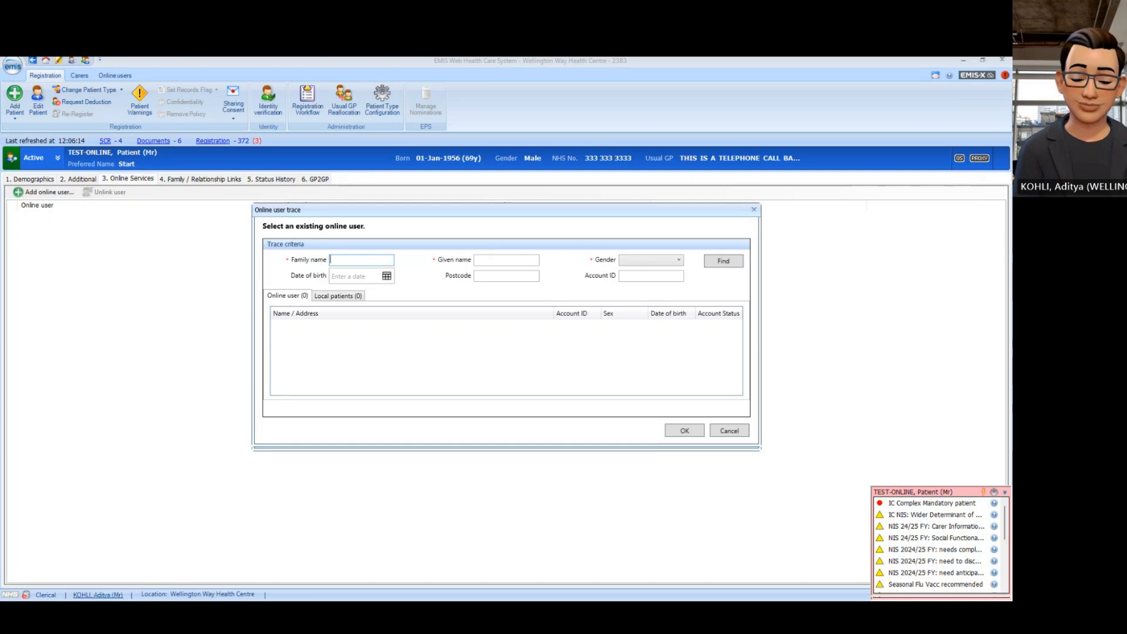
Step: Trace the proxy by family and given name, Female gender, birth date and postcode; no matches found
type("Minc")
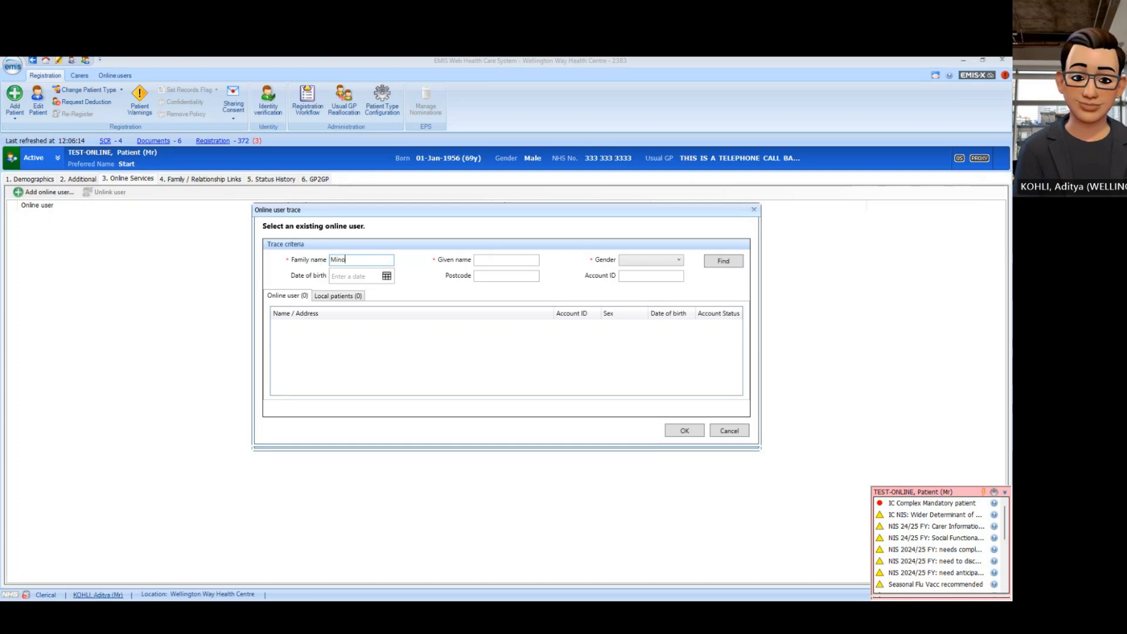
key("BackSpace")
type("ogue")
key("Tab")
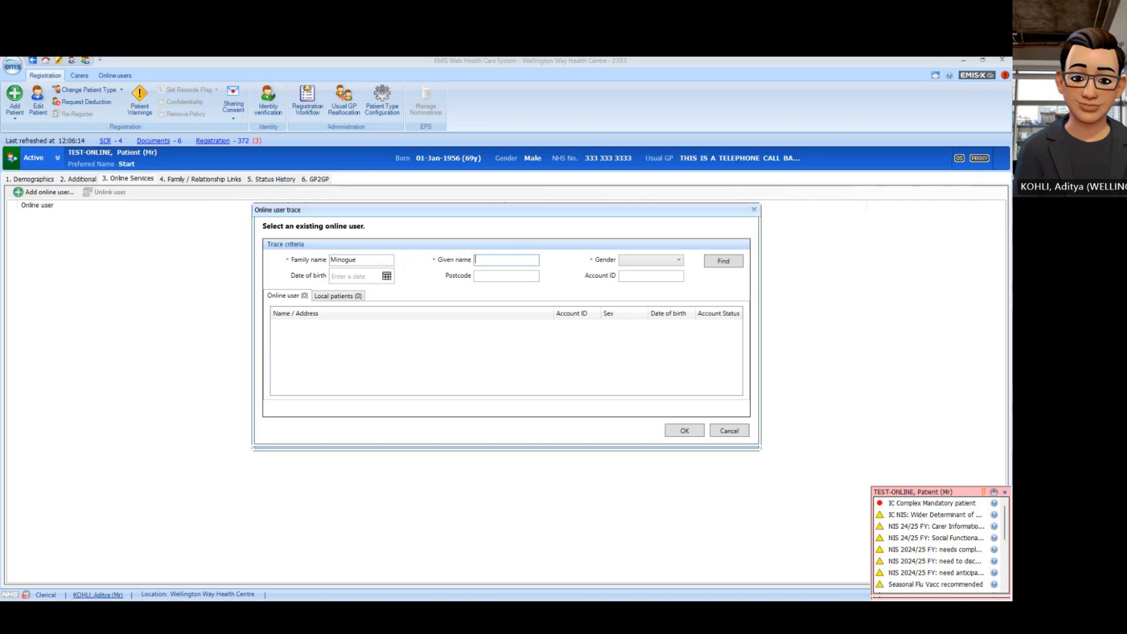
type("Ky")
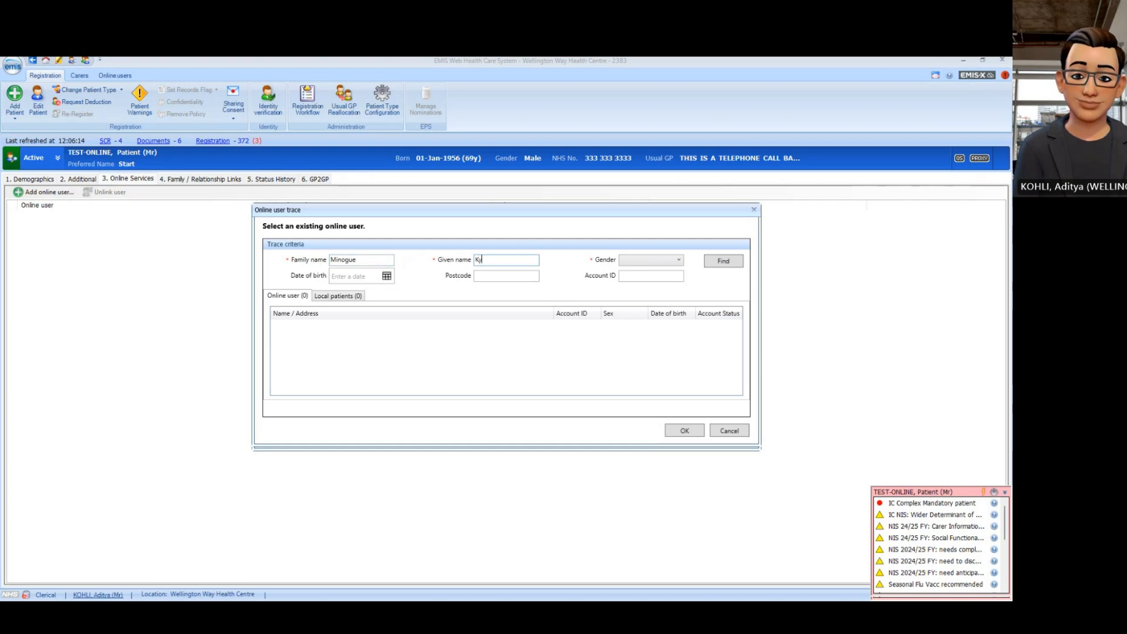
type("lie")
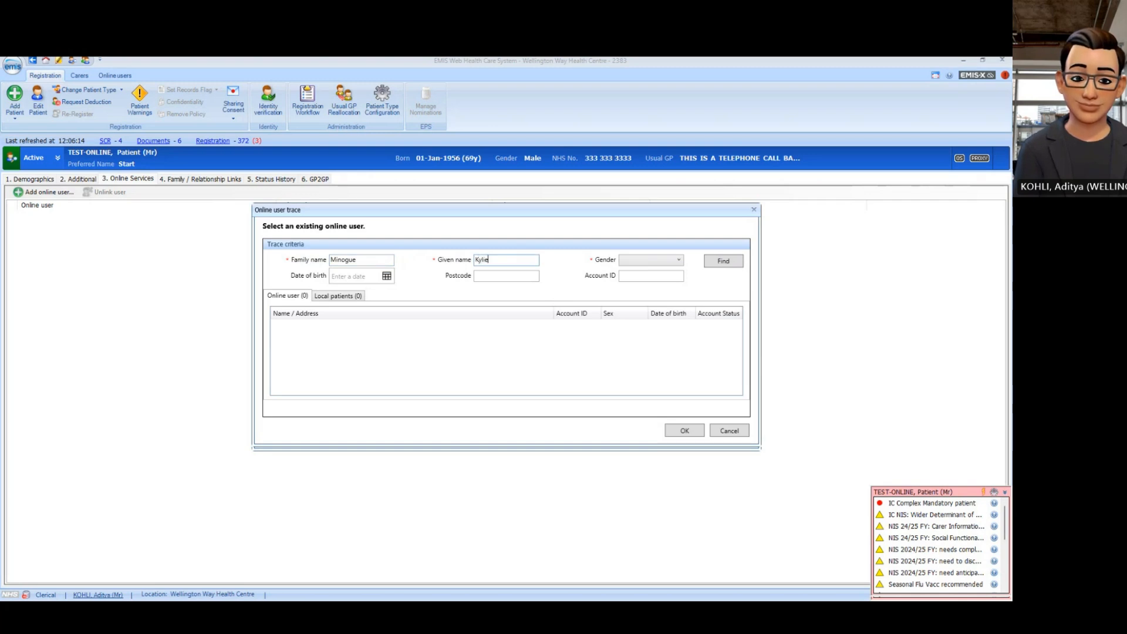
left_click(679, 261)
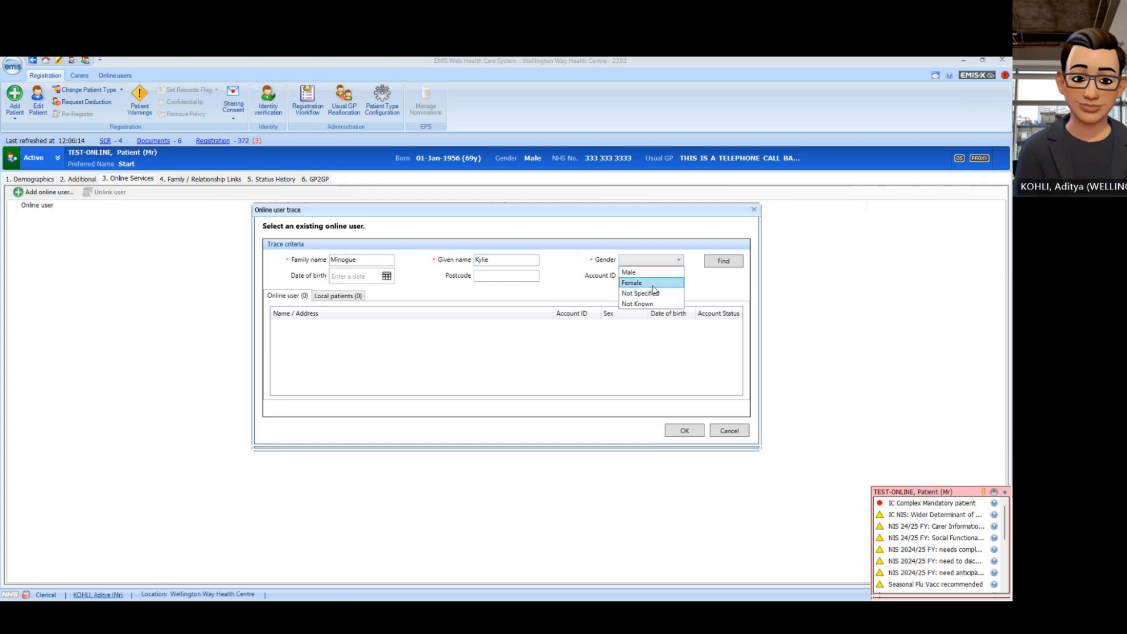
left_click(651, 285)
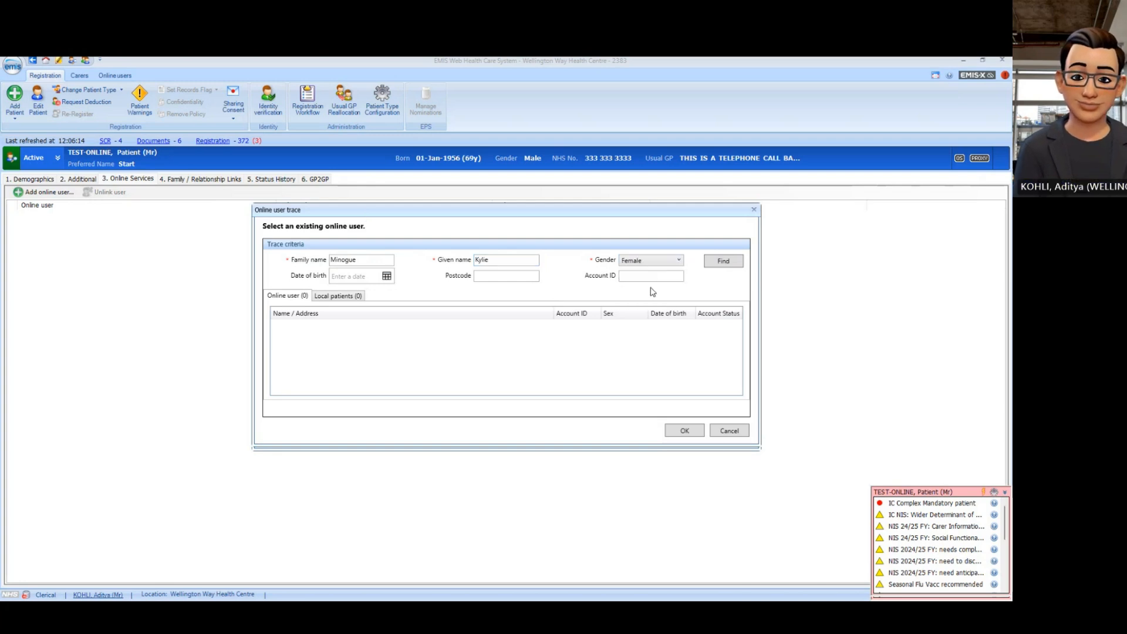
left_click(352, 277)
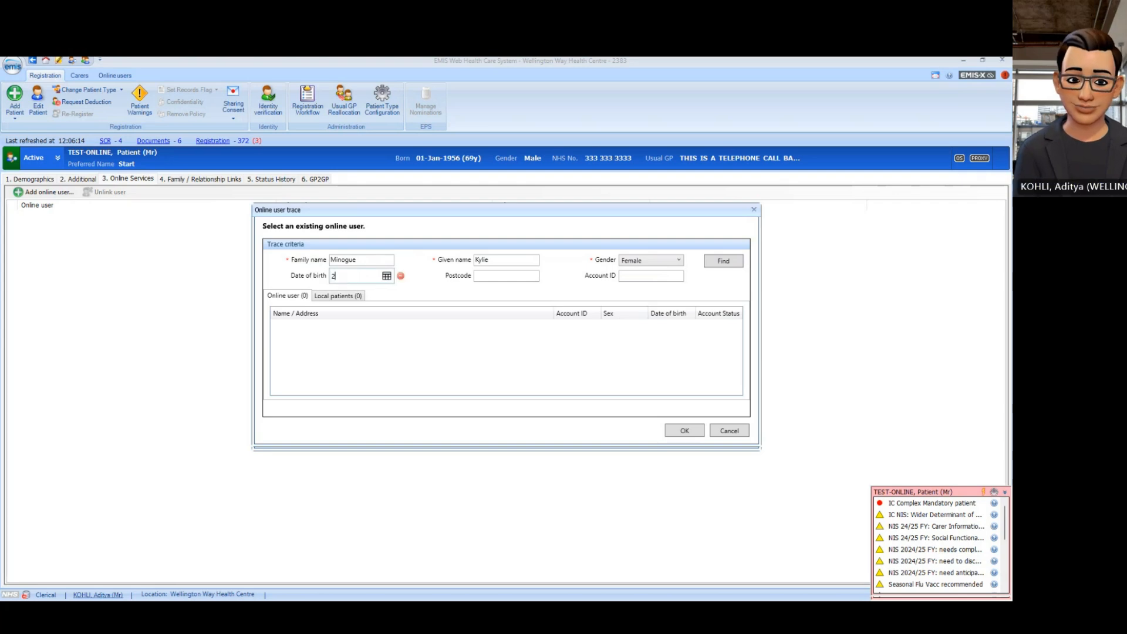
type("28/0")
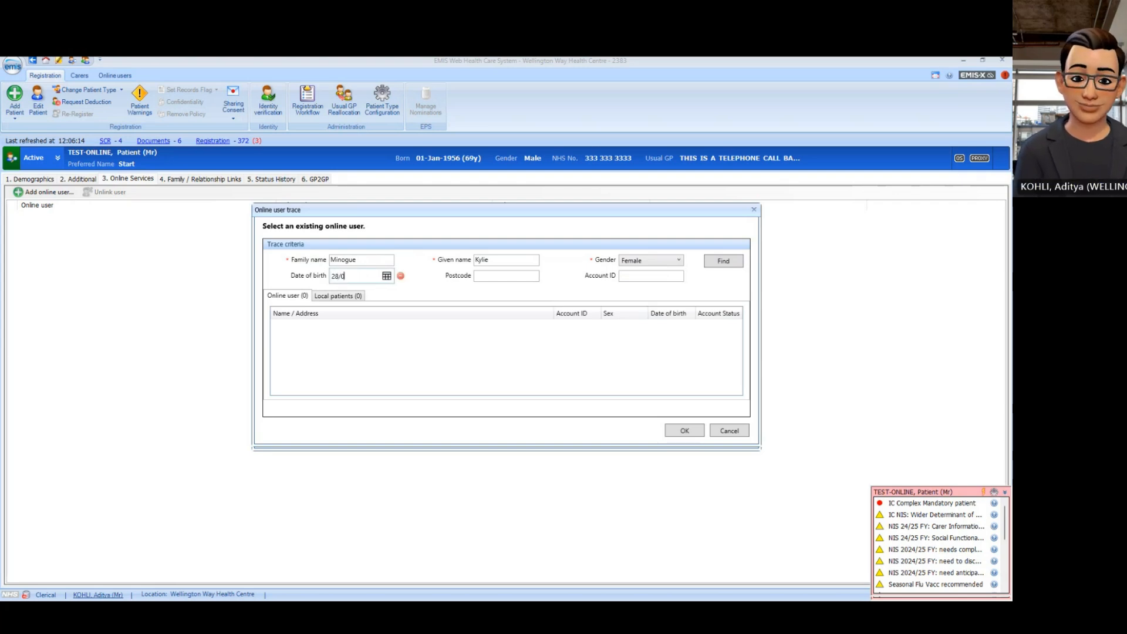
type("5/1968")
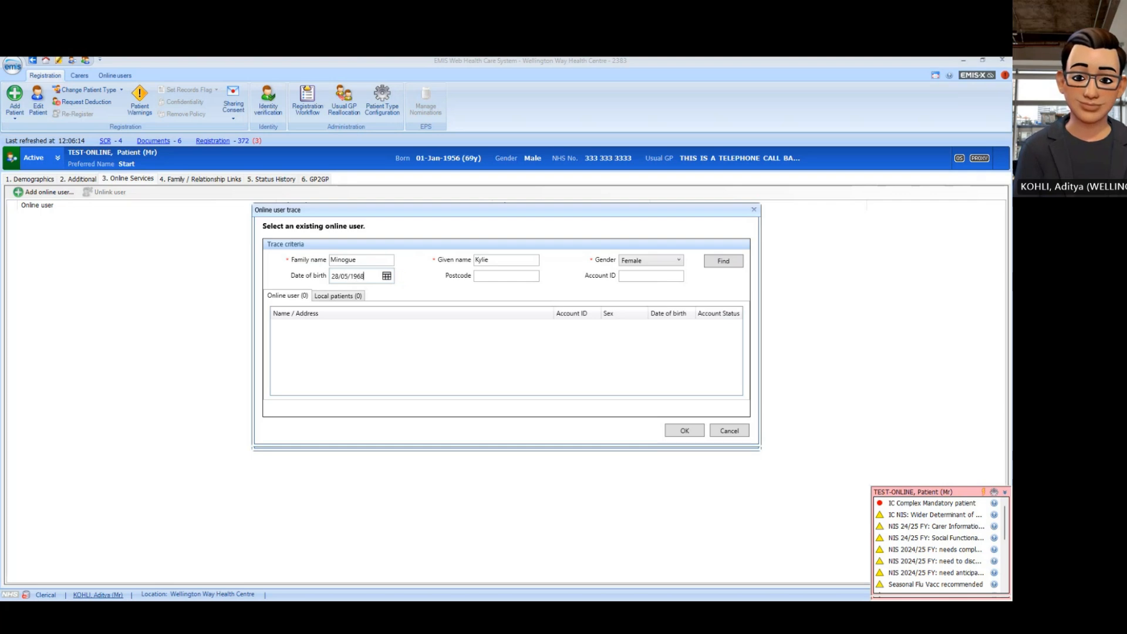
left_click(489, 278)
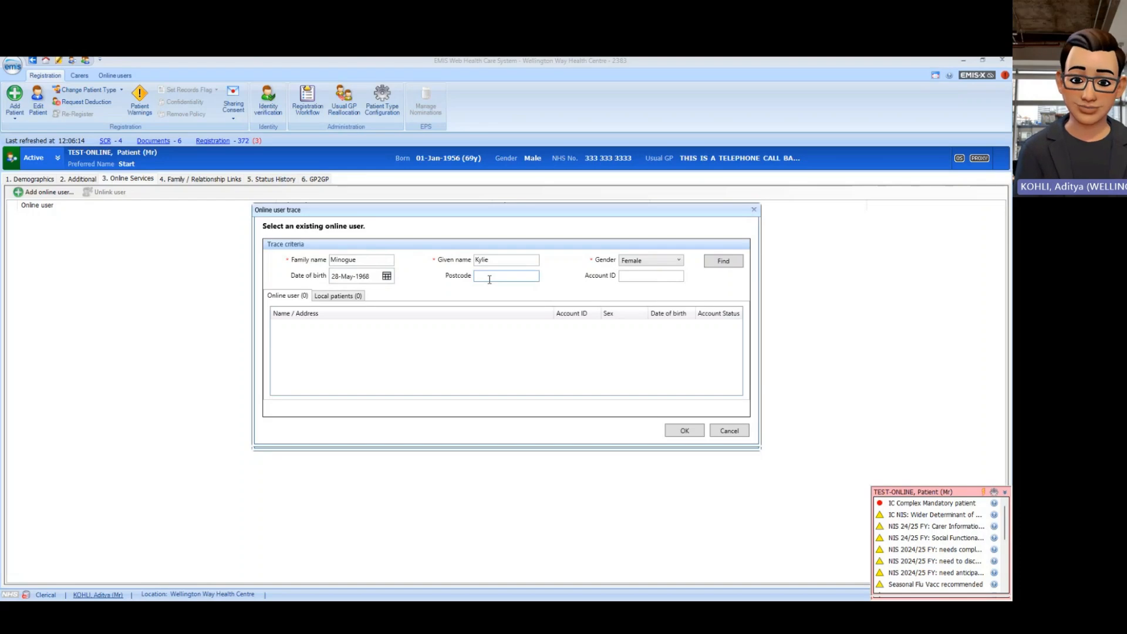
type("M4")
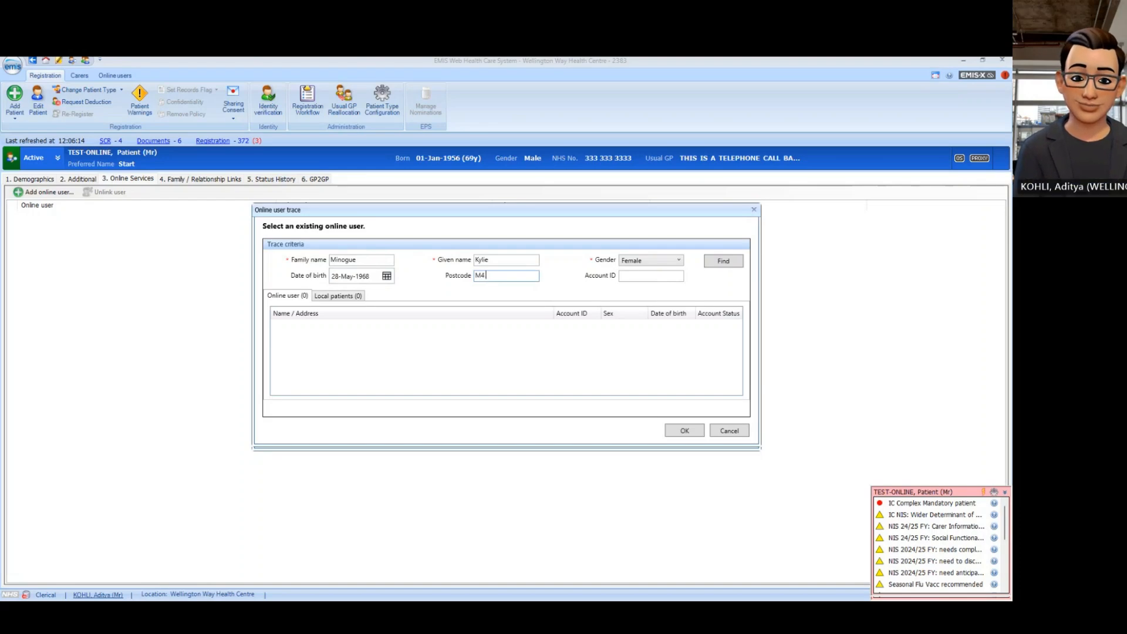
type(" 1PH")
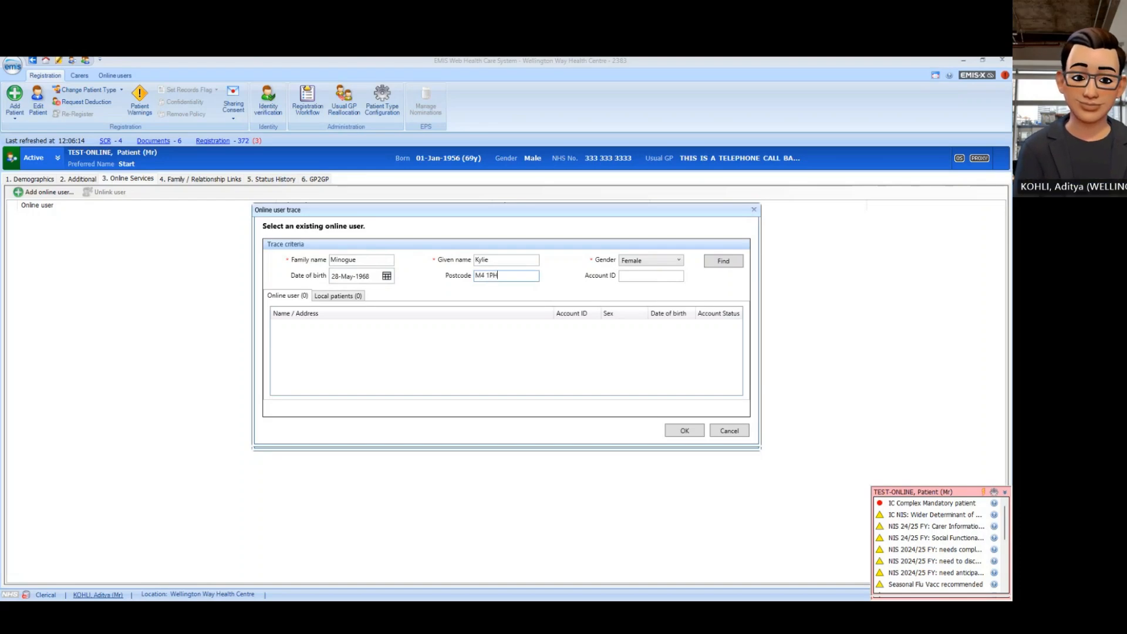
left_click(733, 266)
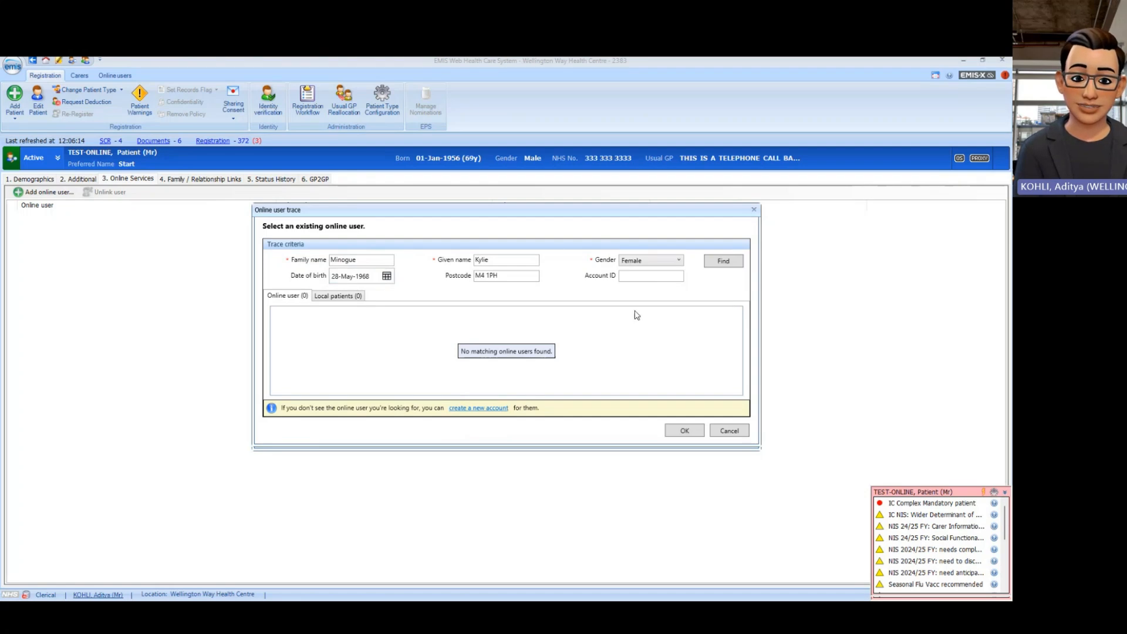
Step: Create a new account from the trace with title Miss and main language English
left_click(475, 410)
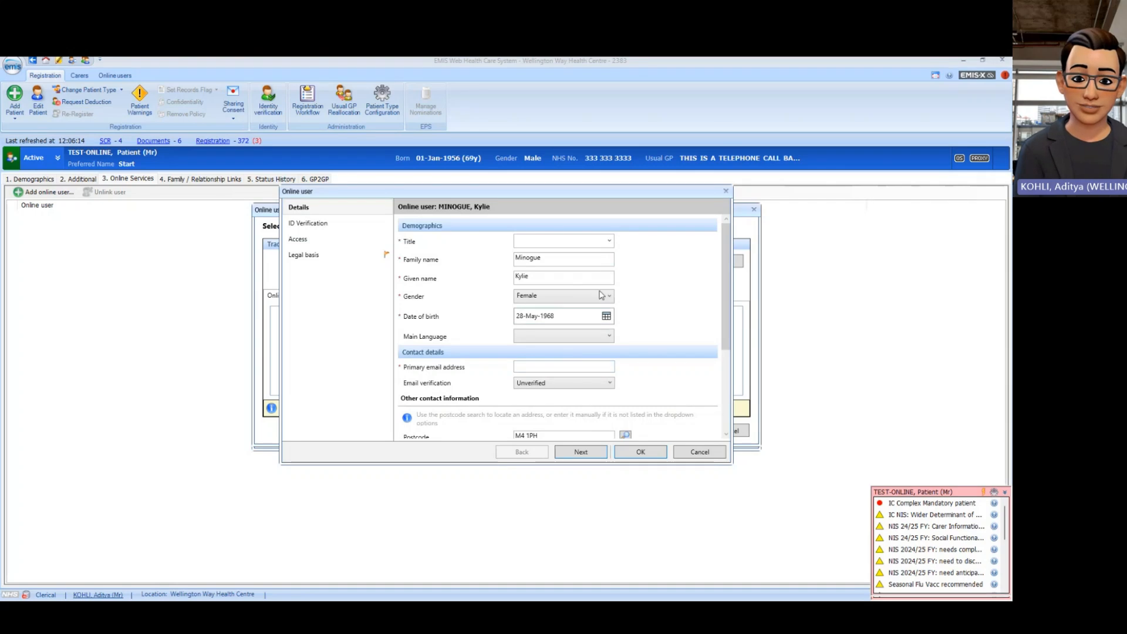
left_click(611, 245)
left_click(548, 263)
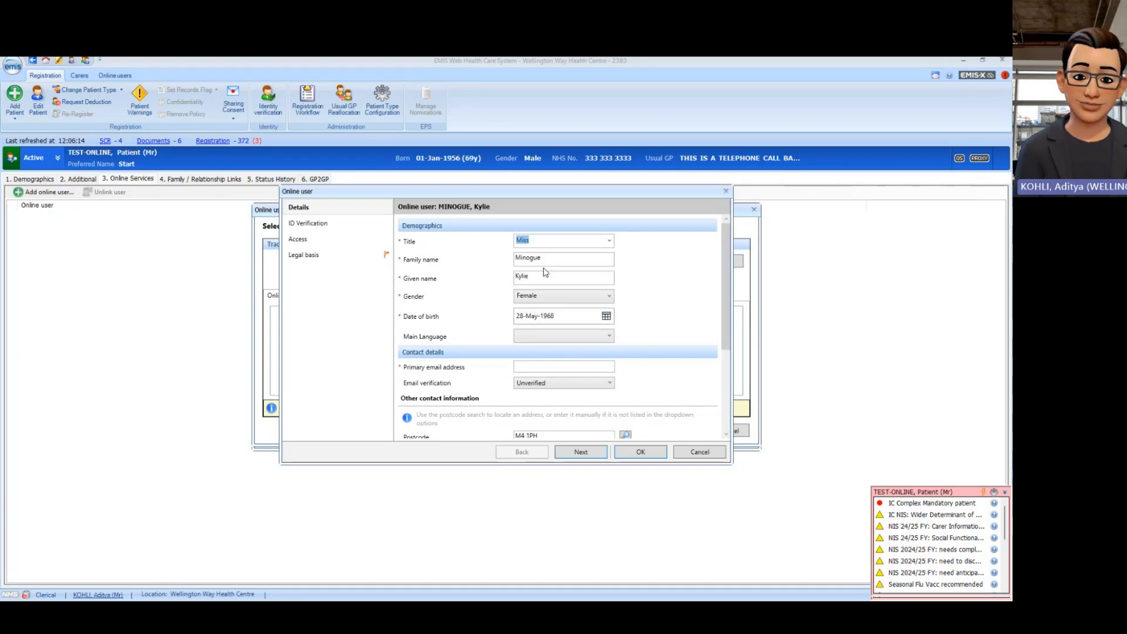
scroll(649, 292, "down", 2)
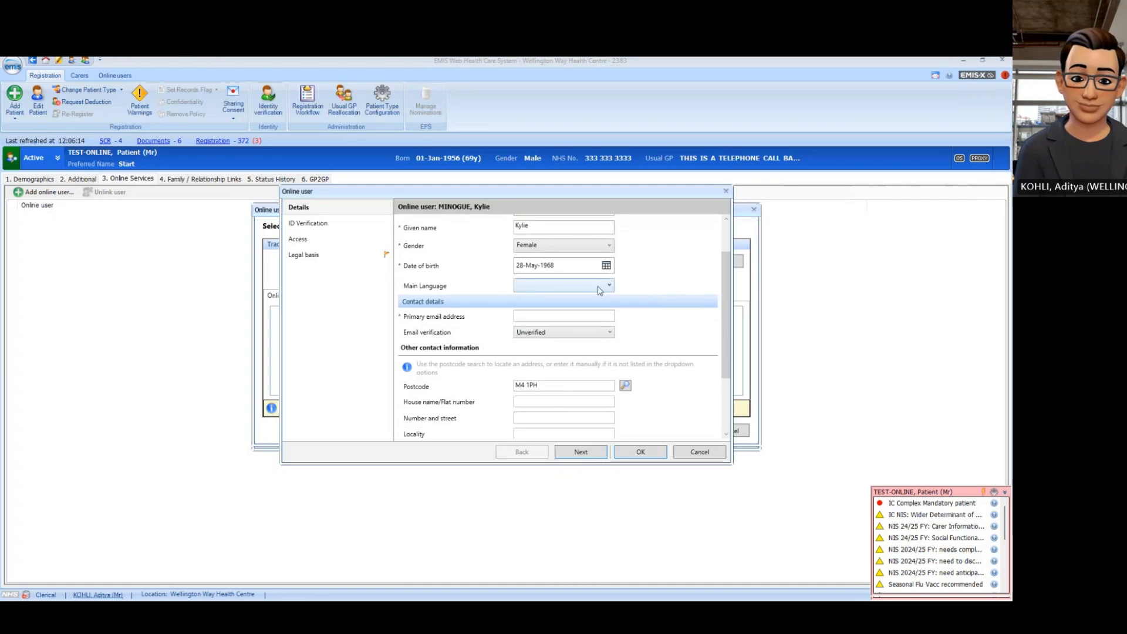
left_click(611, 287)
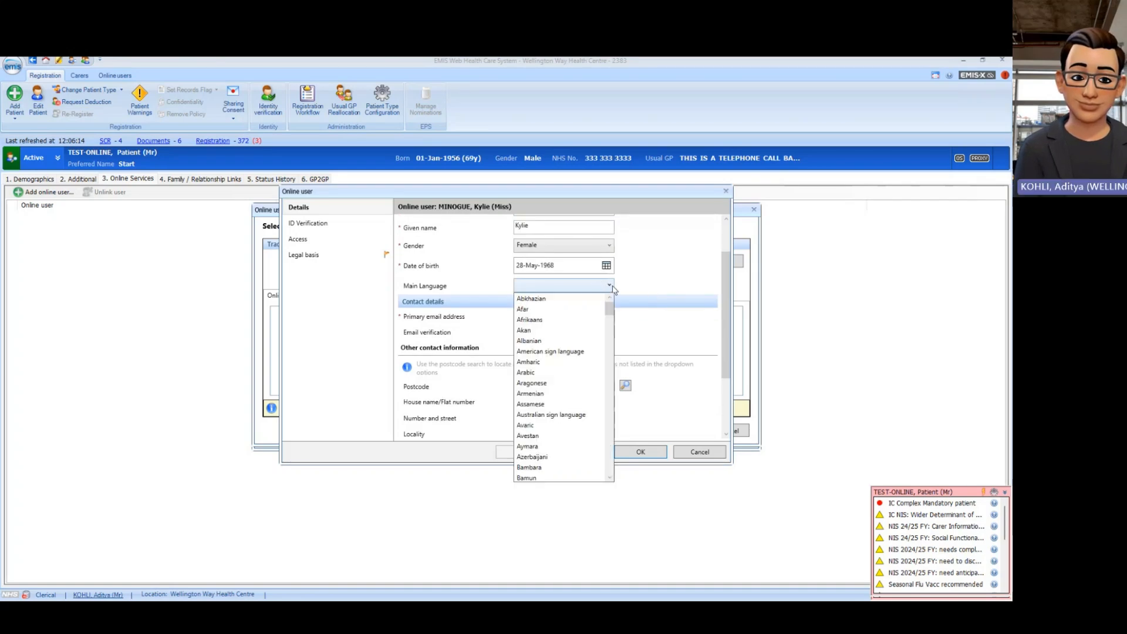
scroll(581, 327, "down", 6)
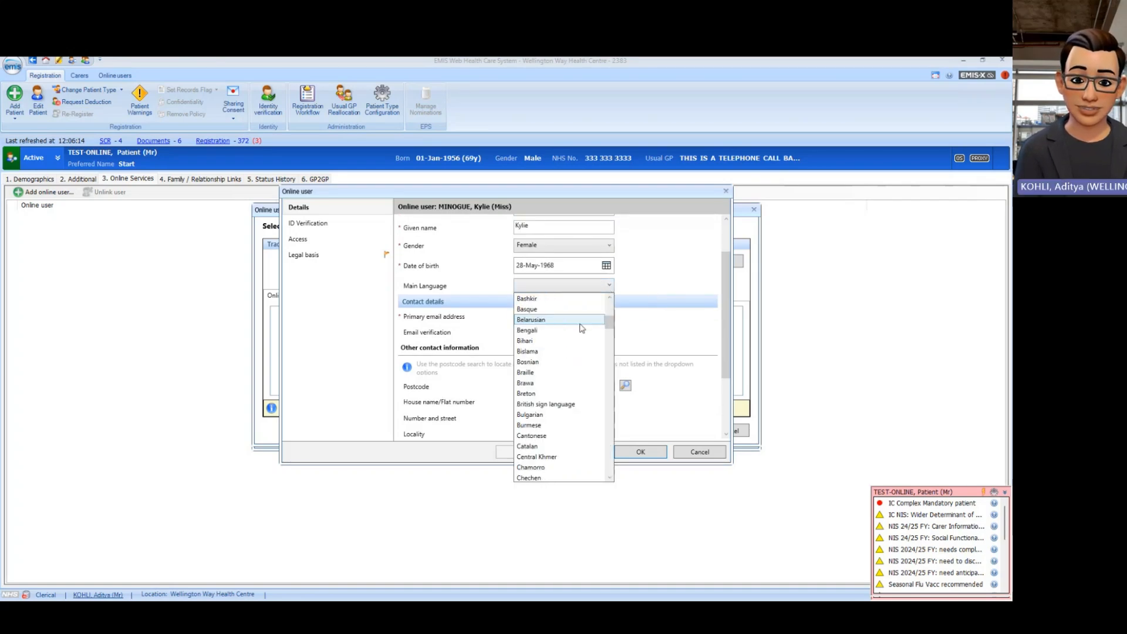
scroll(581, 328, "down", 9)
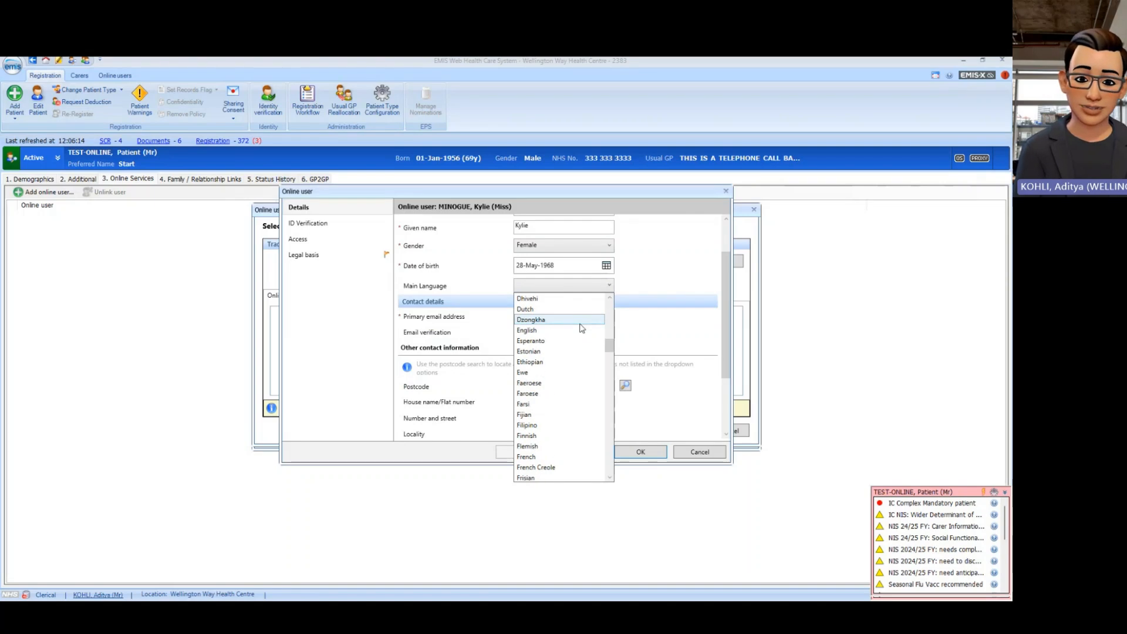
left_click(562, 331)
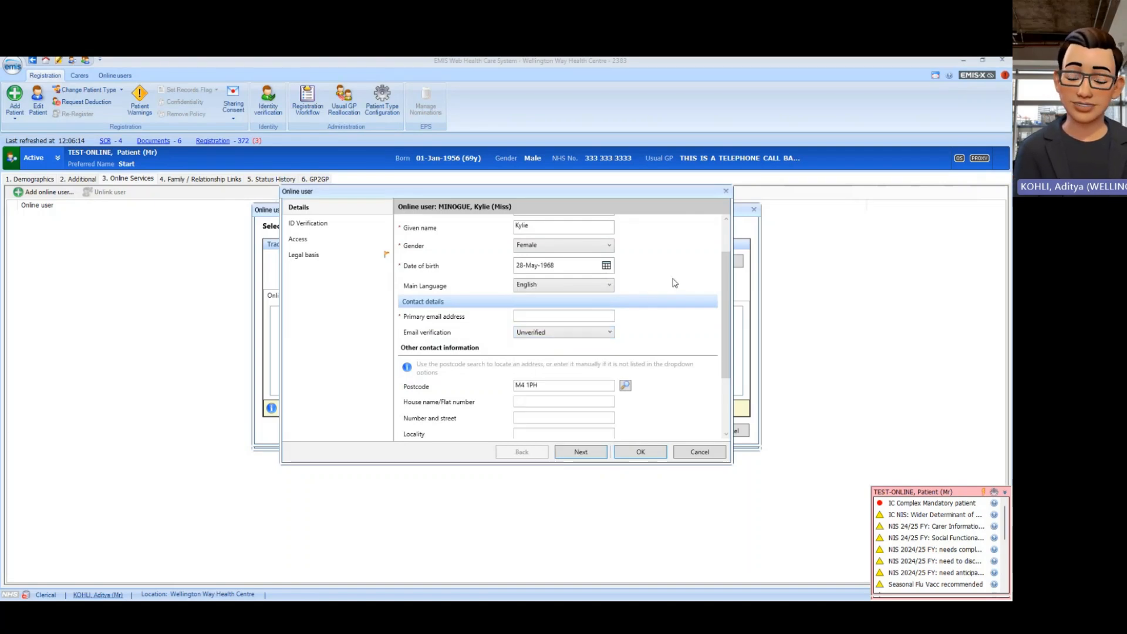
left_click(552, 318)
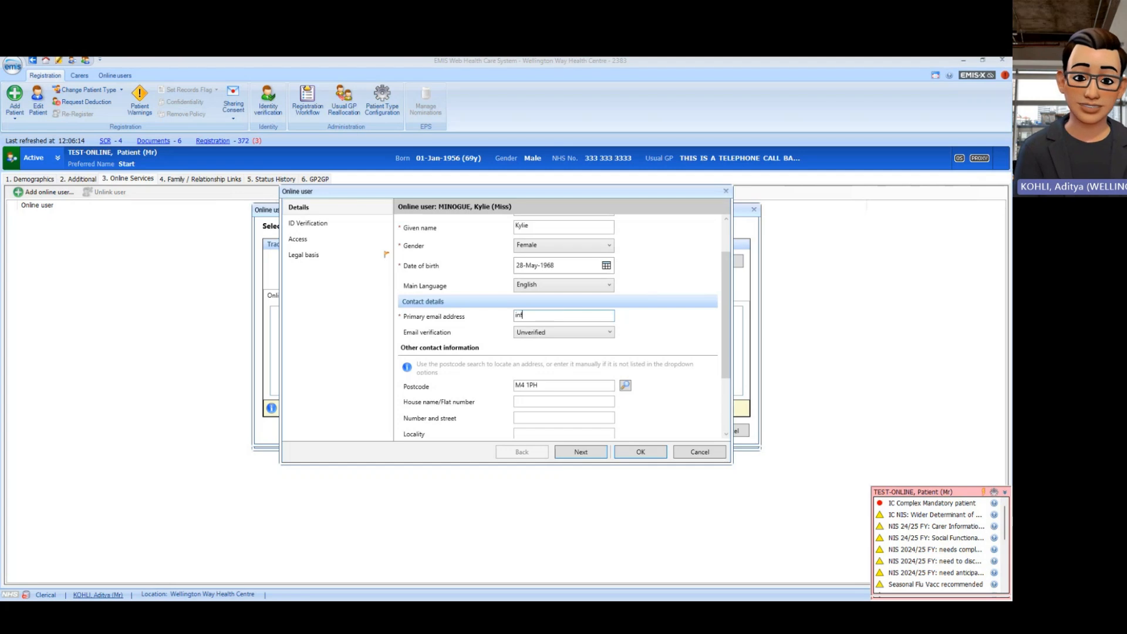
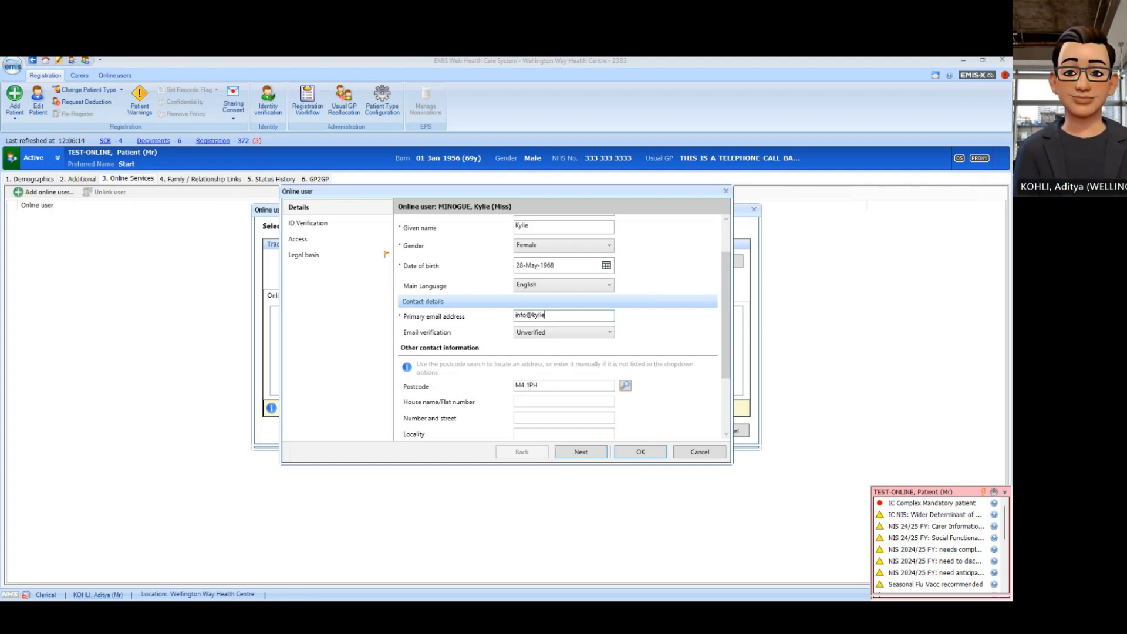
Step: Complete the email address, mark it Verified, and fill the address from the first postcode match
left_click(589, 334)
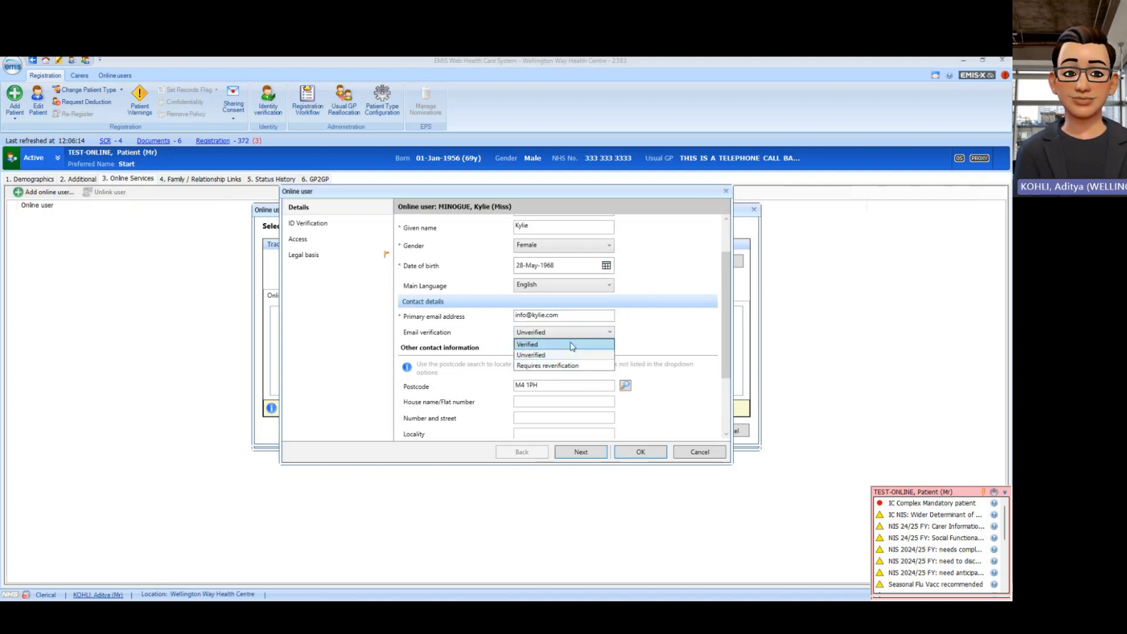
left_click(572, 345)
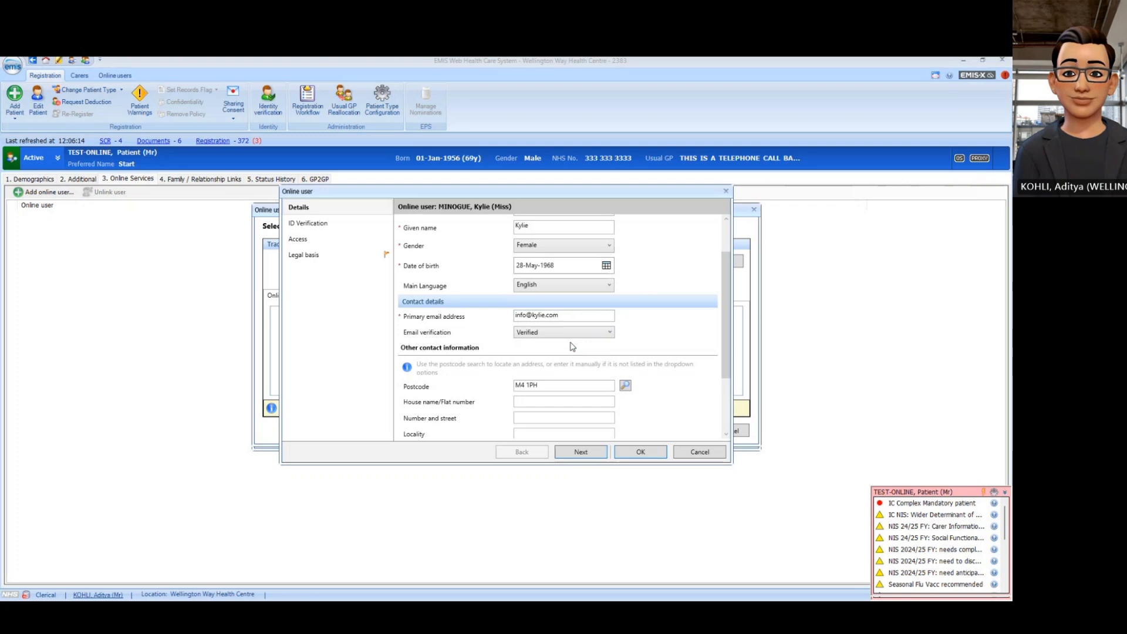
left_click(625, 386)
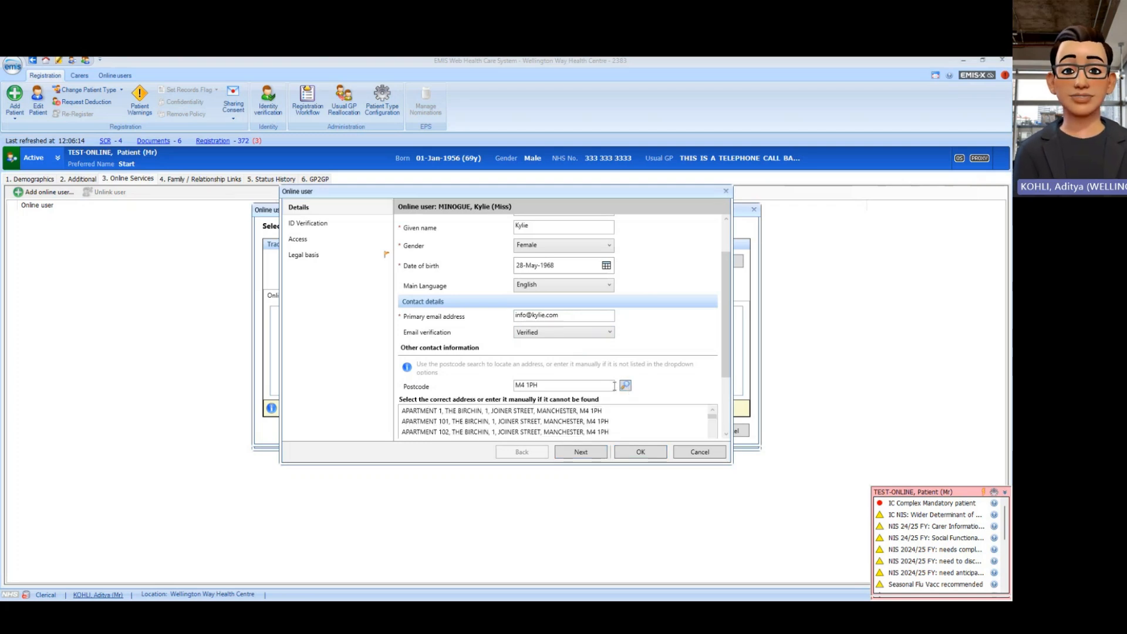
left_click(491, 411)
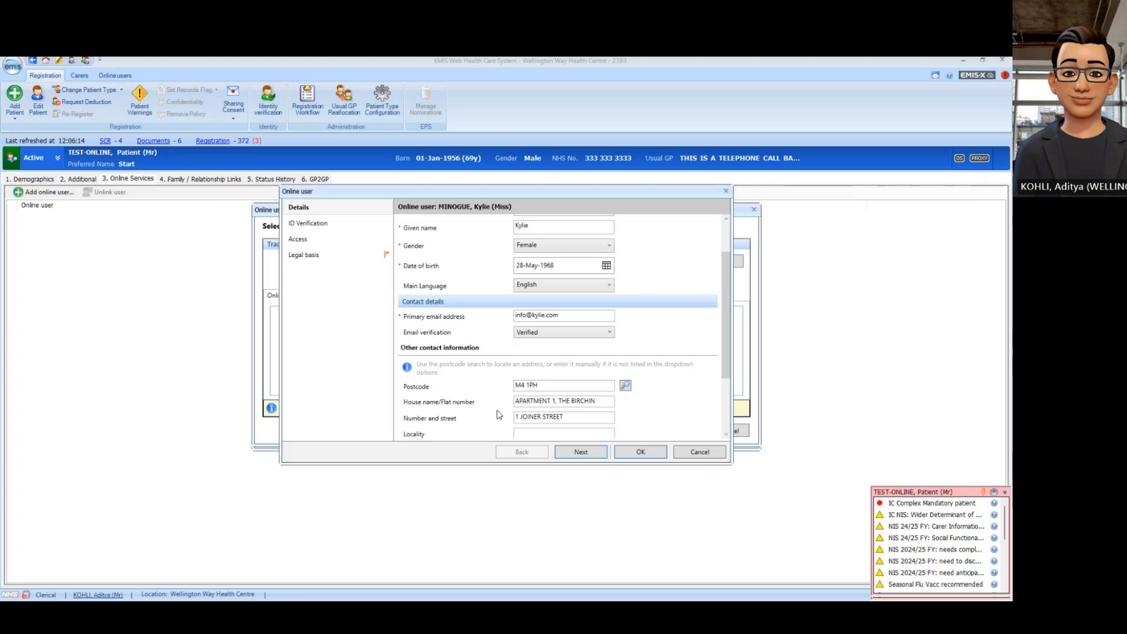
Step: Enter the proxy's mobile number and mark it Verified
scroll(653, 372, "down", 1)
scroll(652, 372, "down", 1)
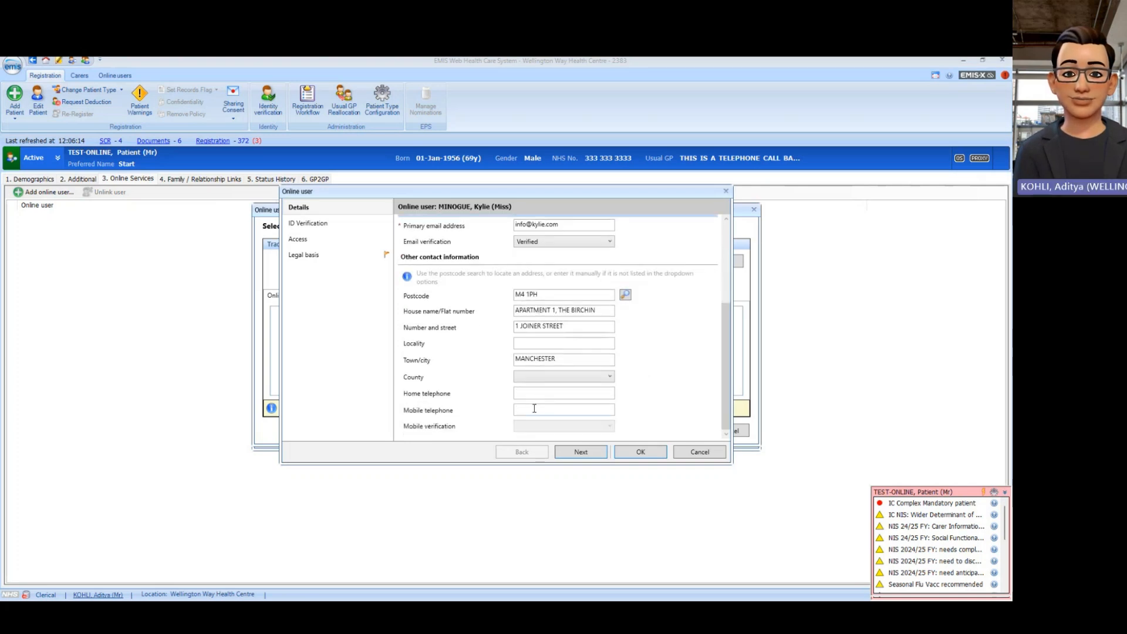
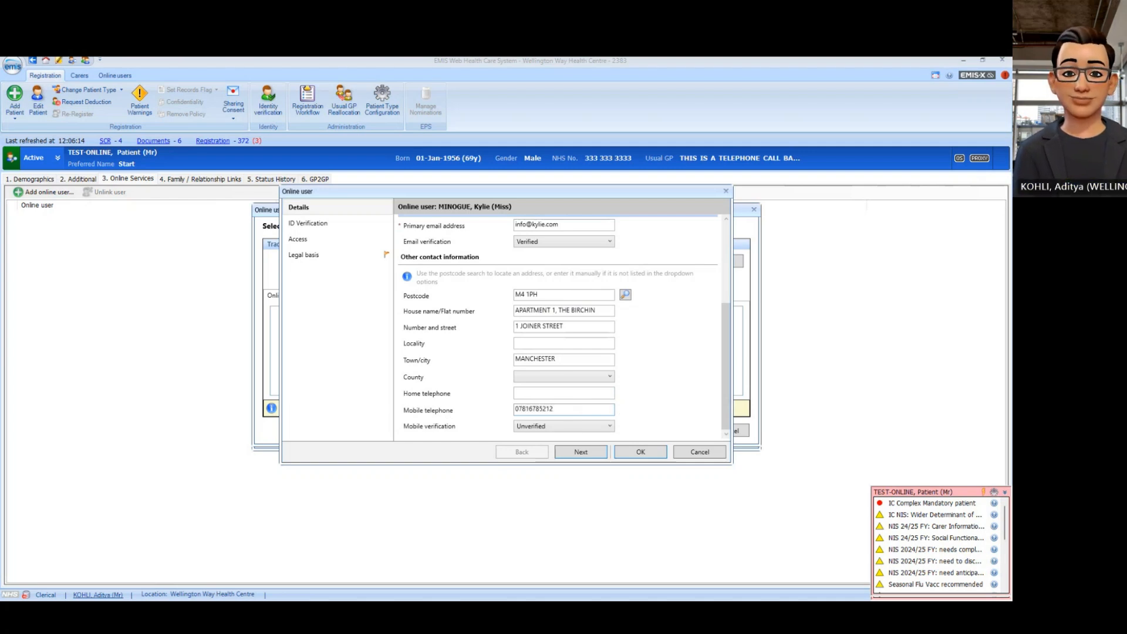
left_click(598, 427)
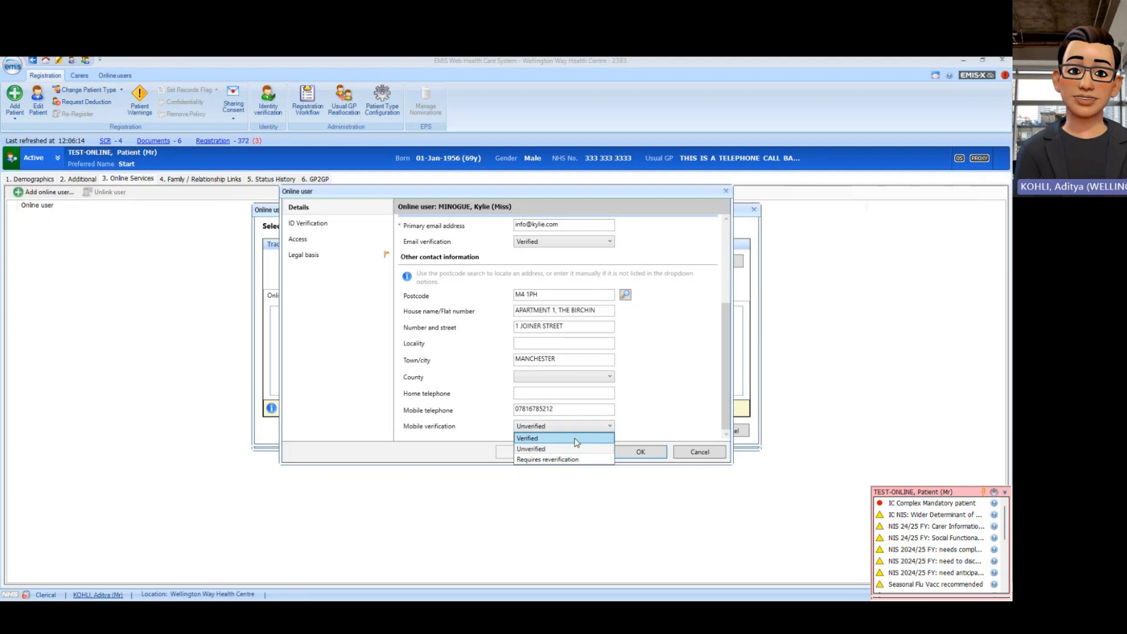
left_click(576, 442)
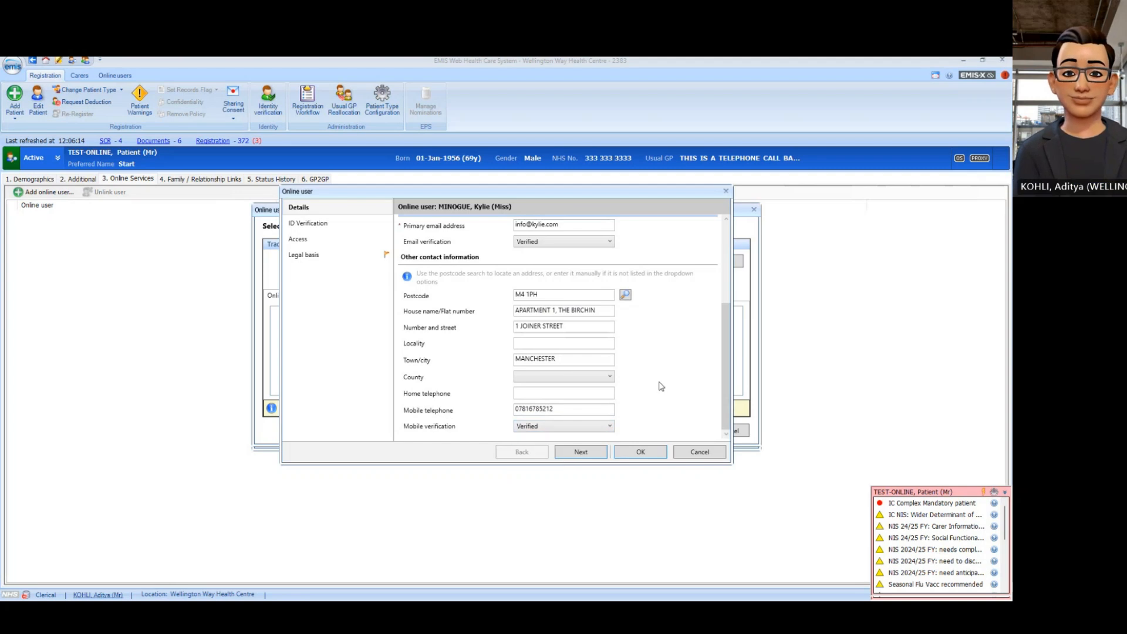
Step: On the ID Verification step, add an Information confirmation record instead of an identity document
left_click(588, 458)
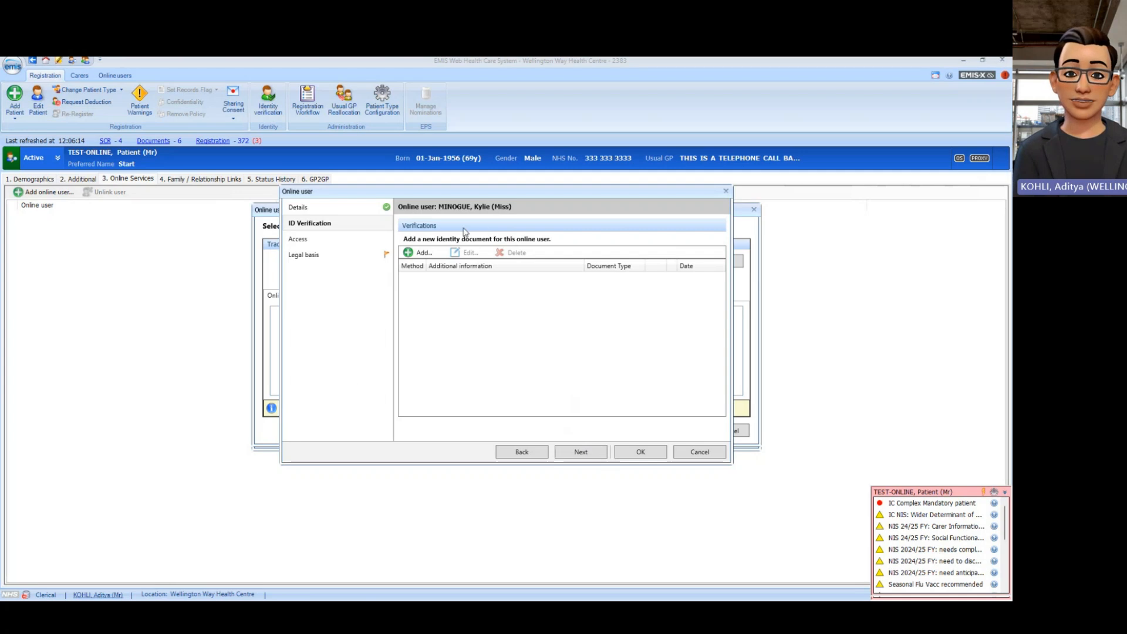
left_click(424, 253)
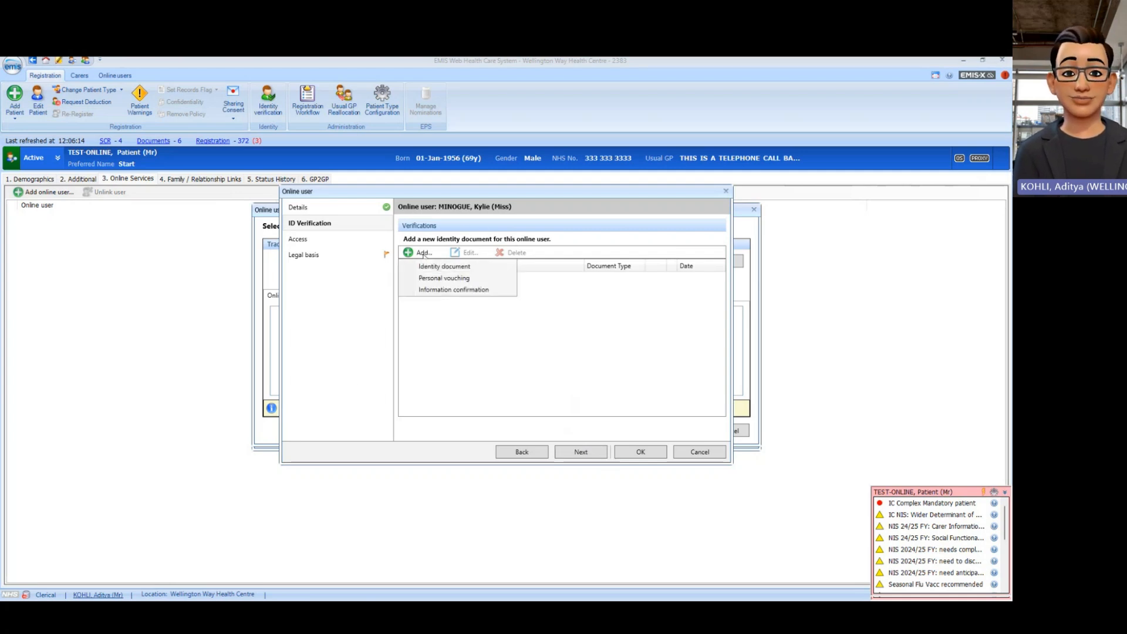
left_click(505, 271)
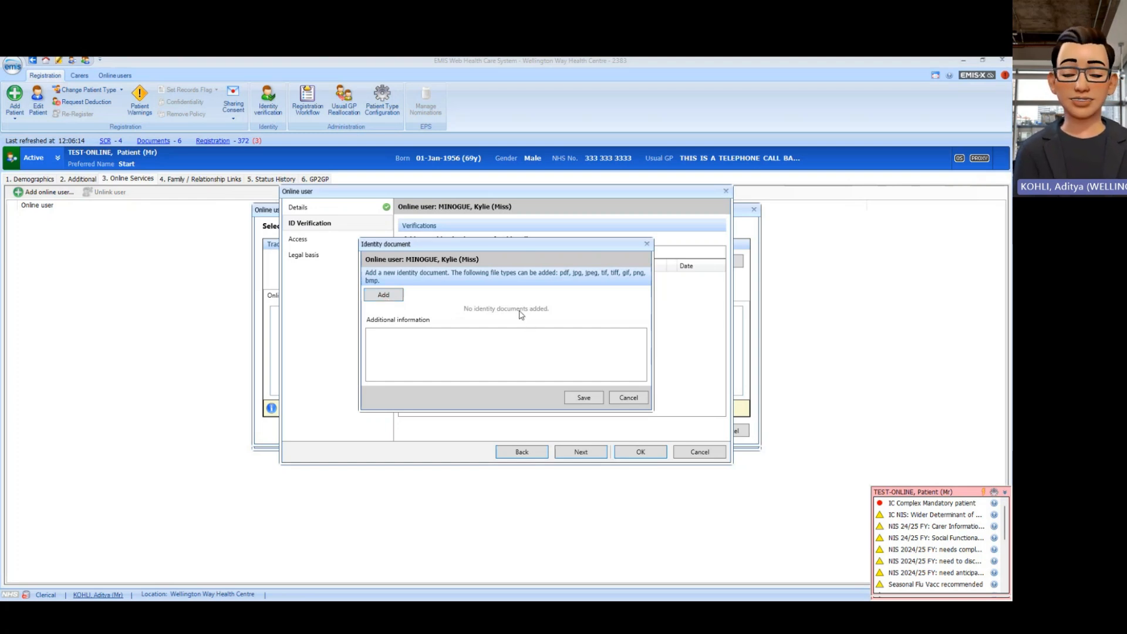
left_click(647, 244)
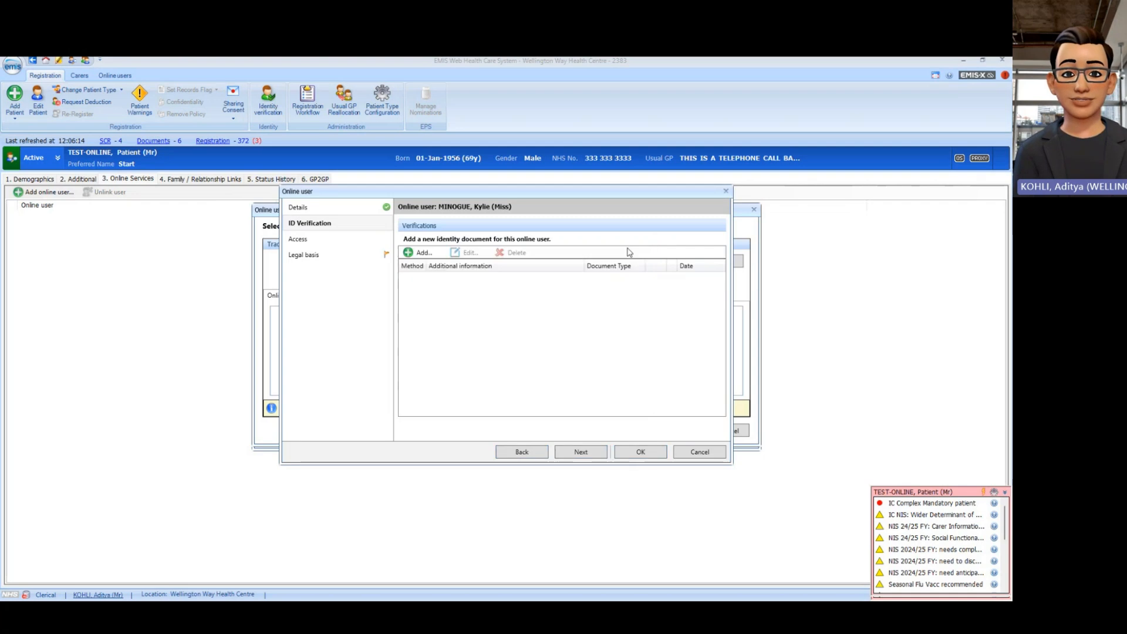
left_click(417, 253)
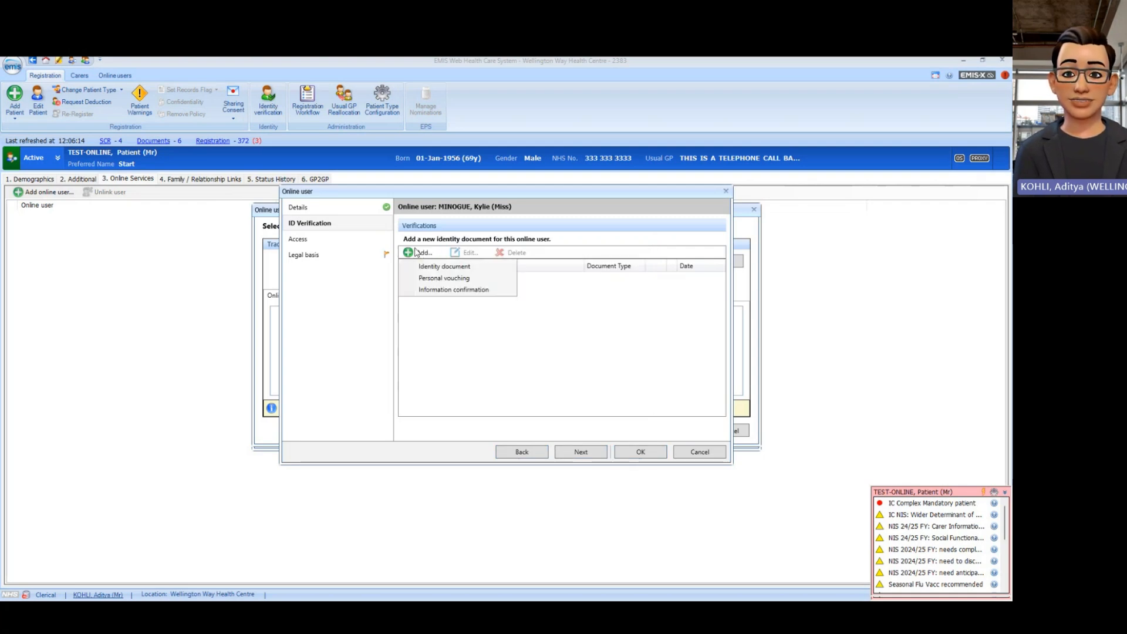
left_click(458, 294)
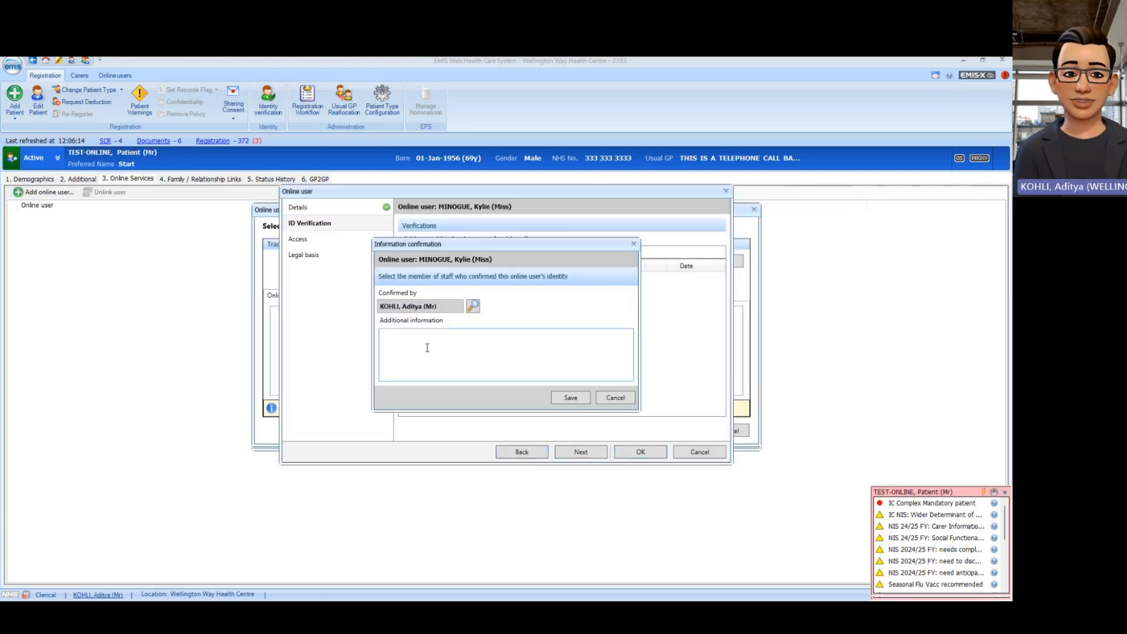
Step: Note the passport number, driving licence number and British Gas FEB 2025 utility bill account, then save
left_click(427, 347)
type("Pass")
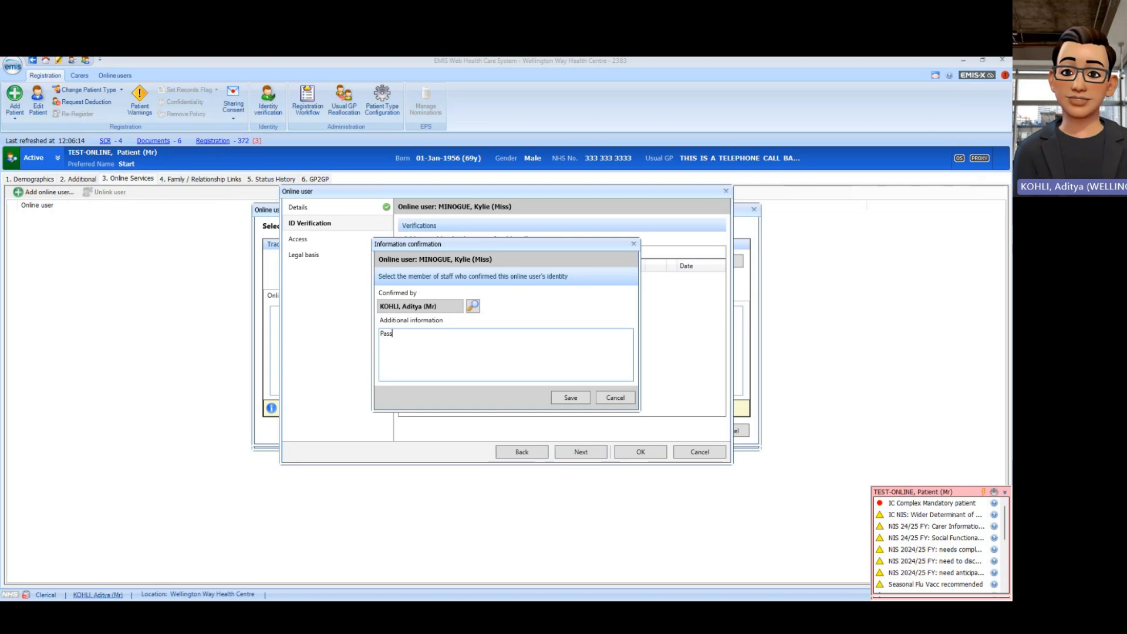
type("port")
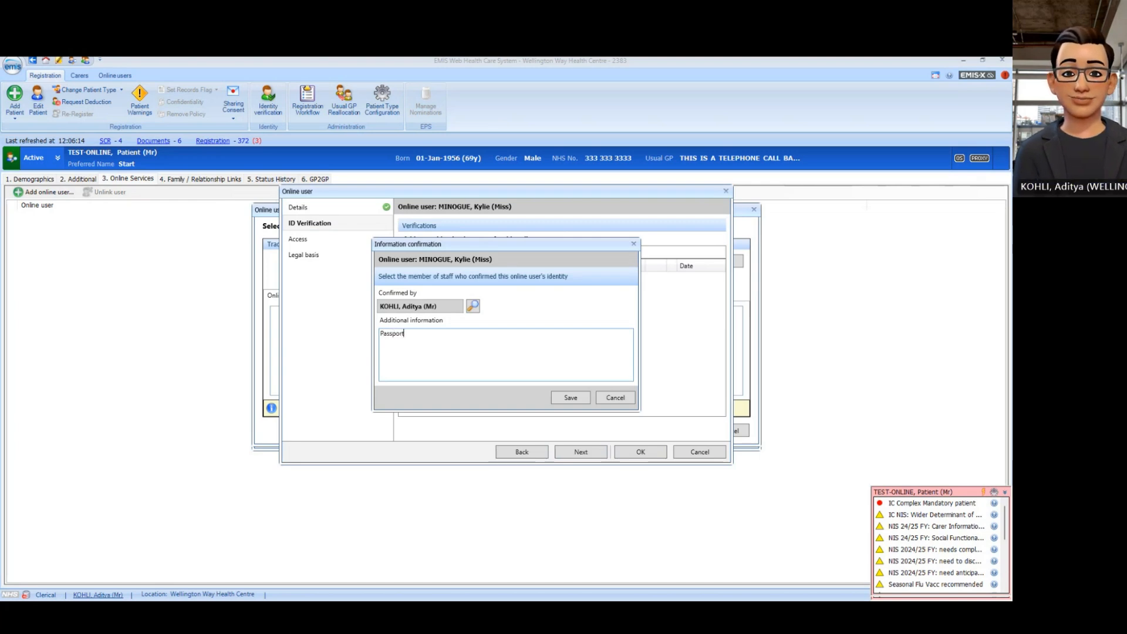
type(" number")
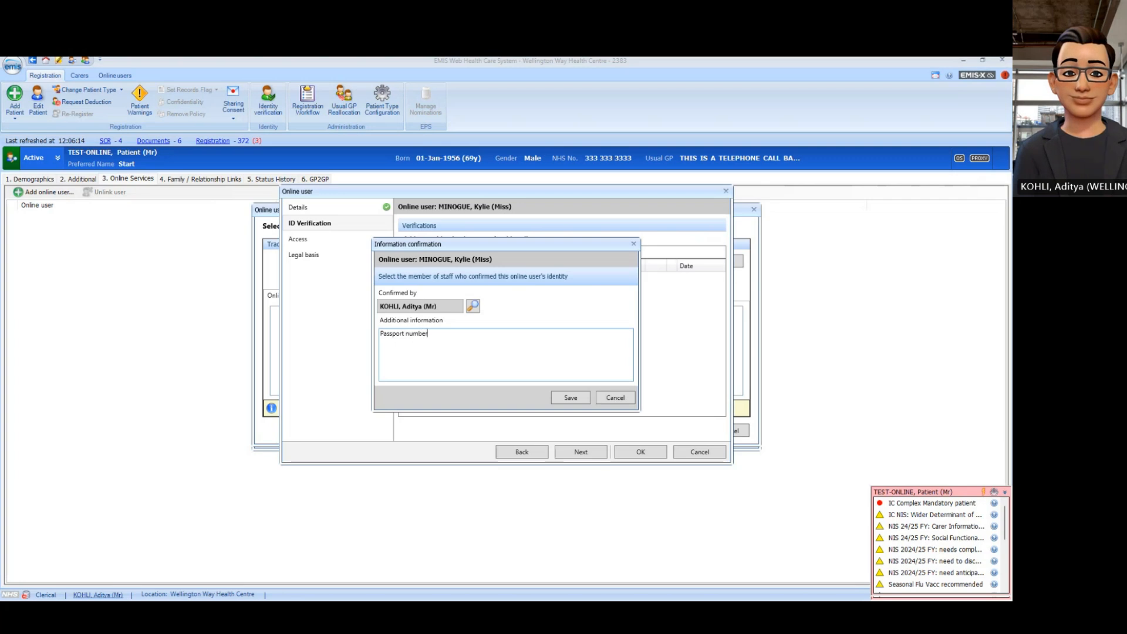
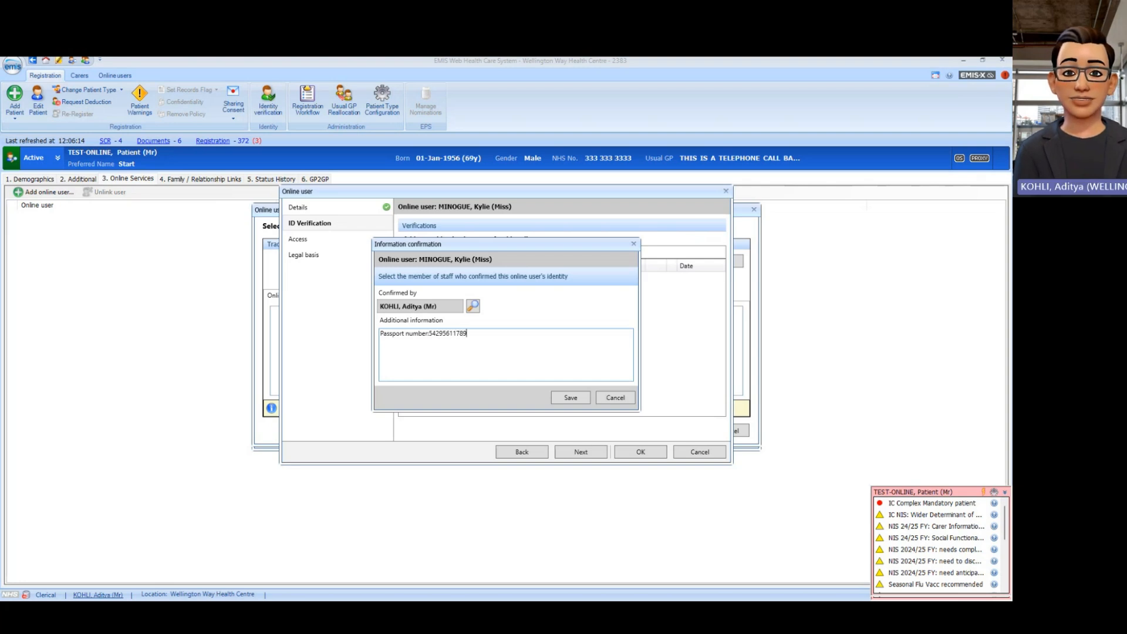
key("Return")
type("DL")
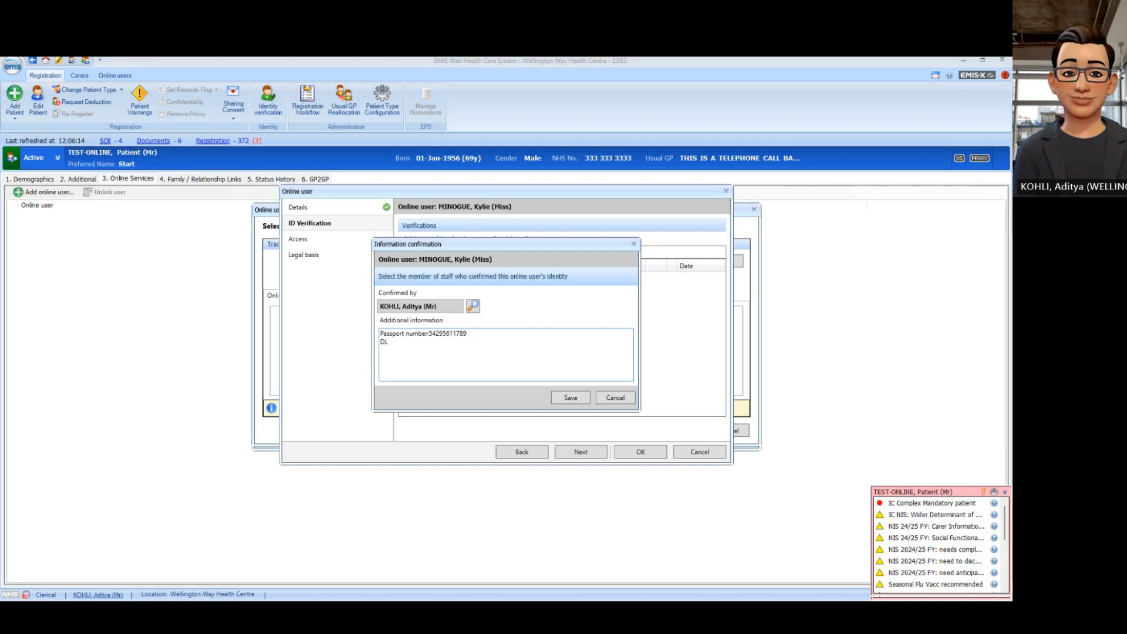
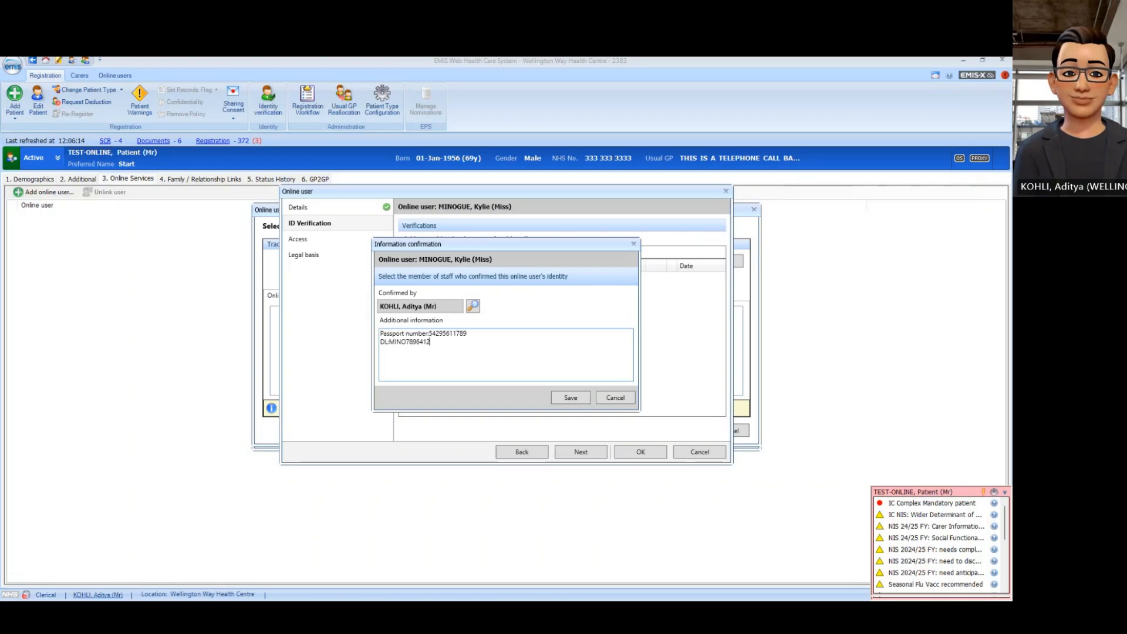
key("Return")
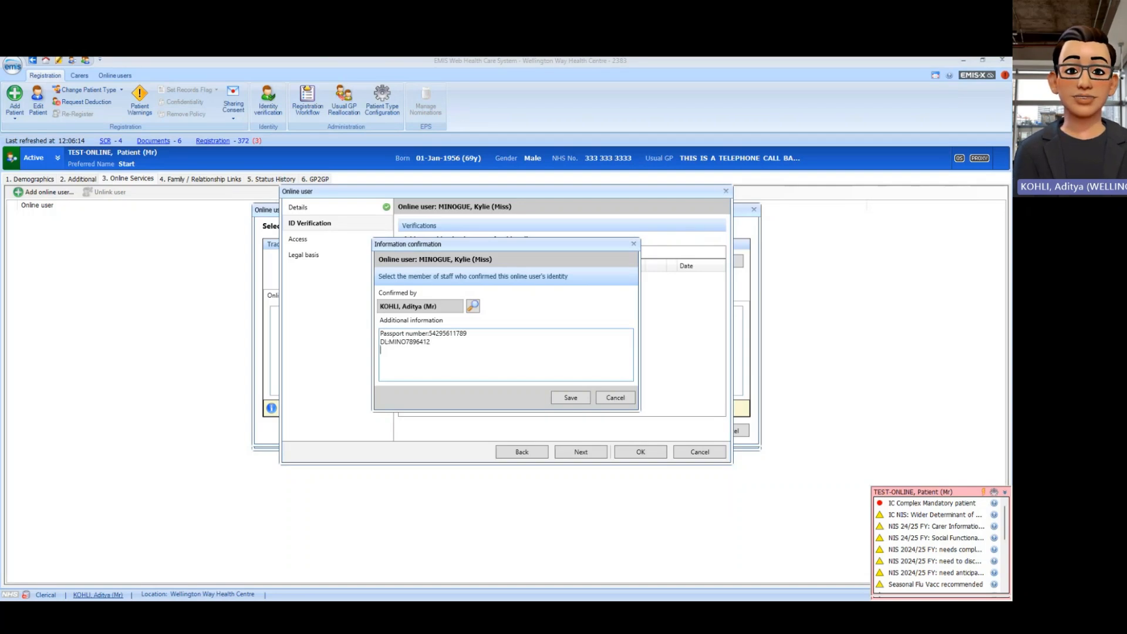
type("Uti")
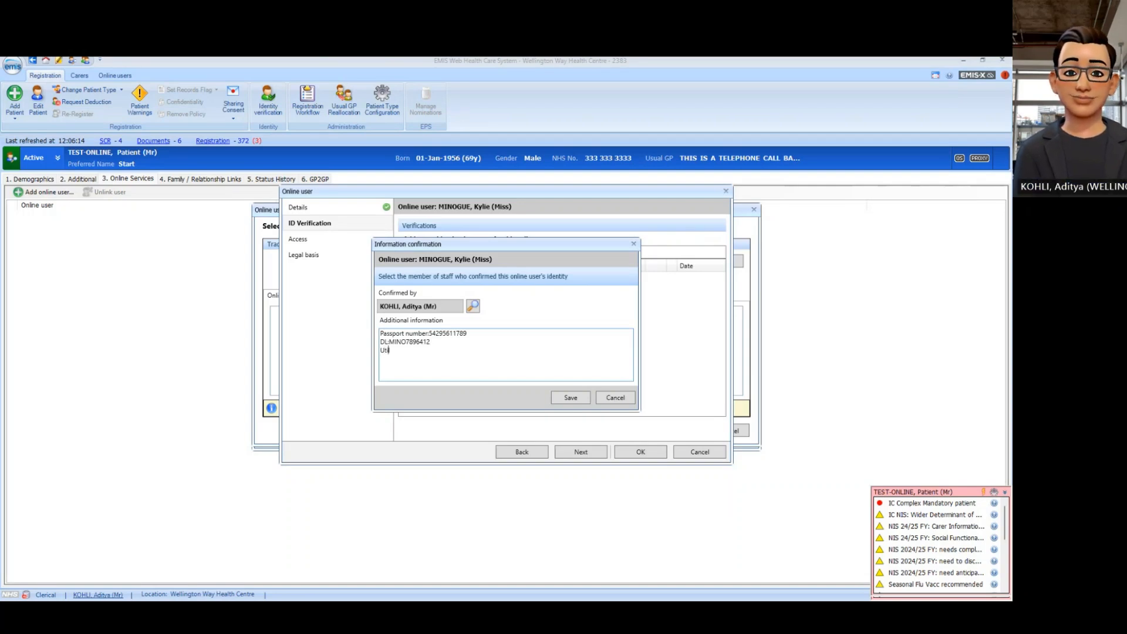
type("lity")
type("bill")
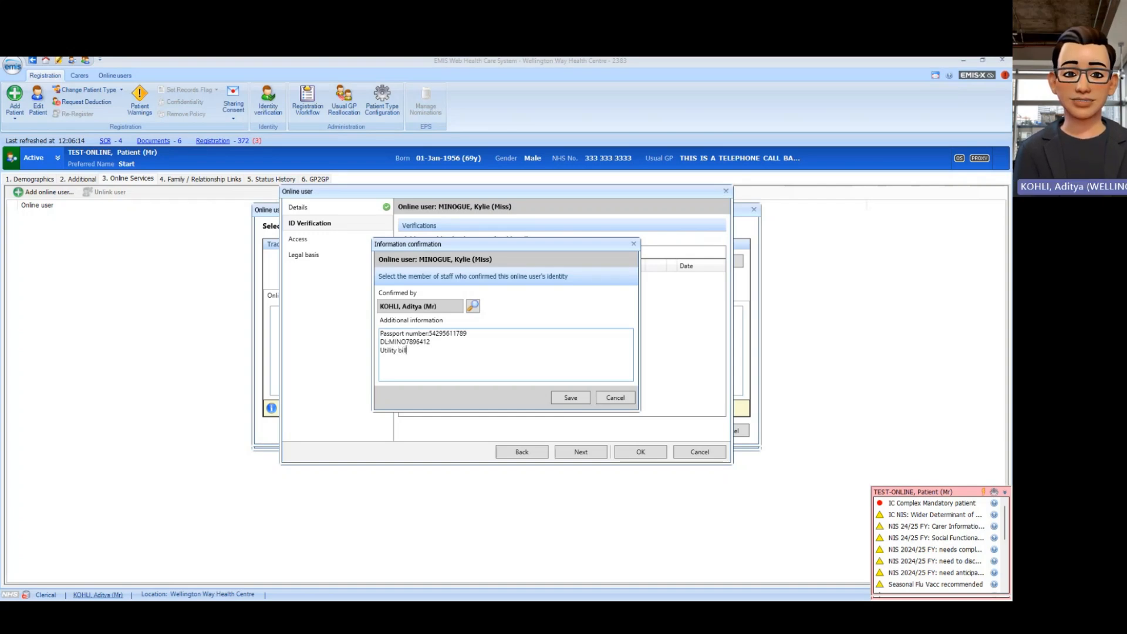
type(" Br")
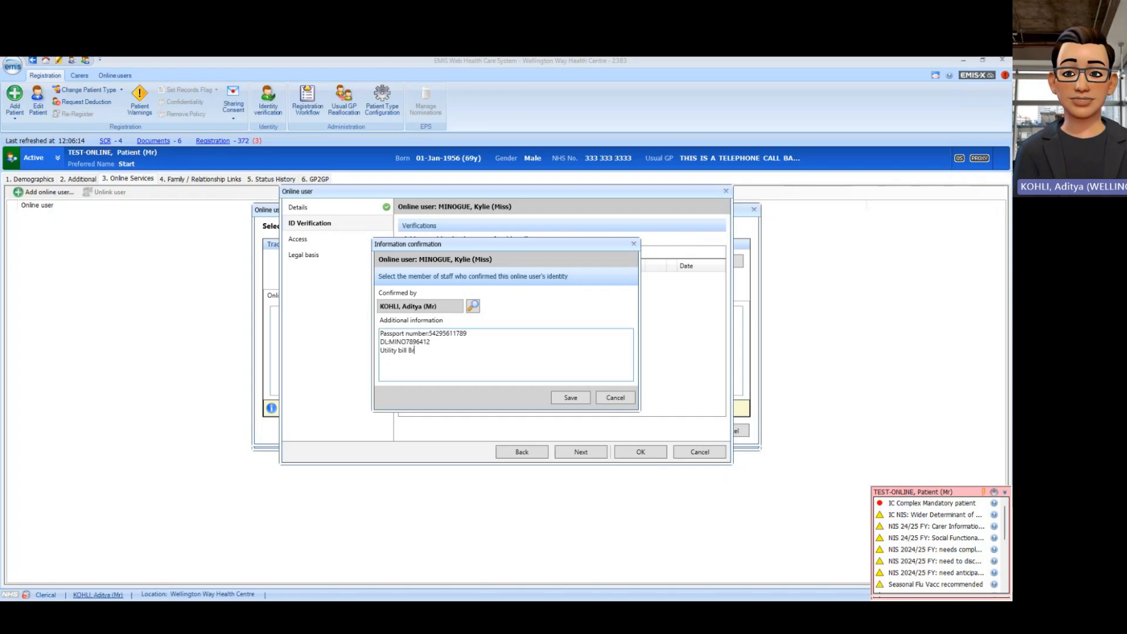
type("itish Gas")
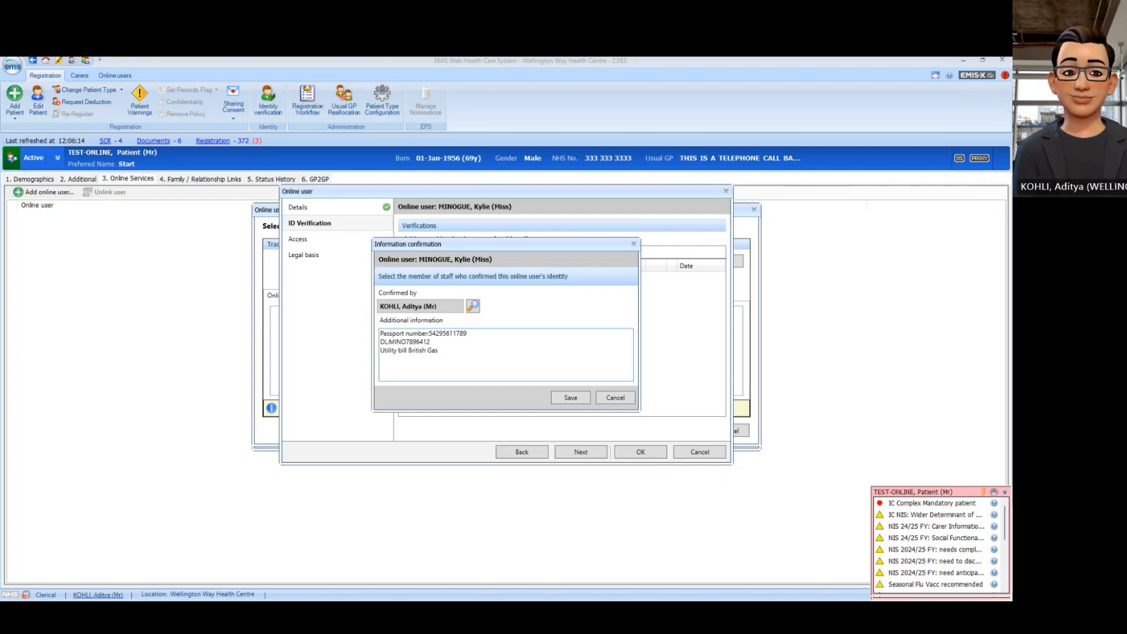
type(" FE")
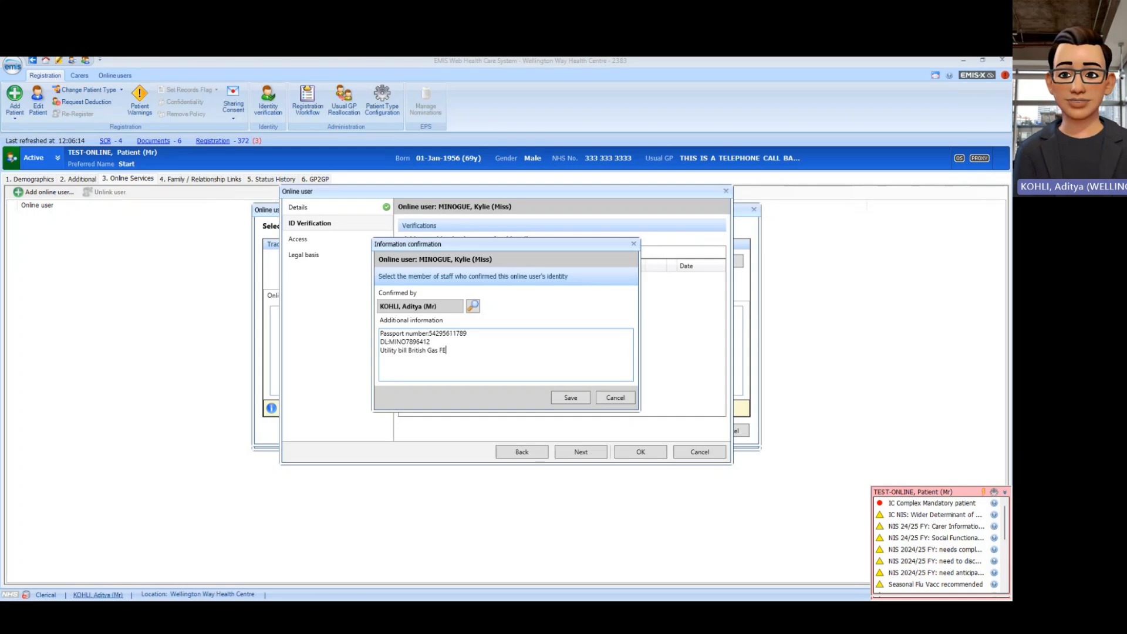
type("B ")
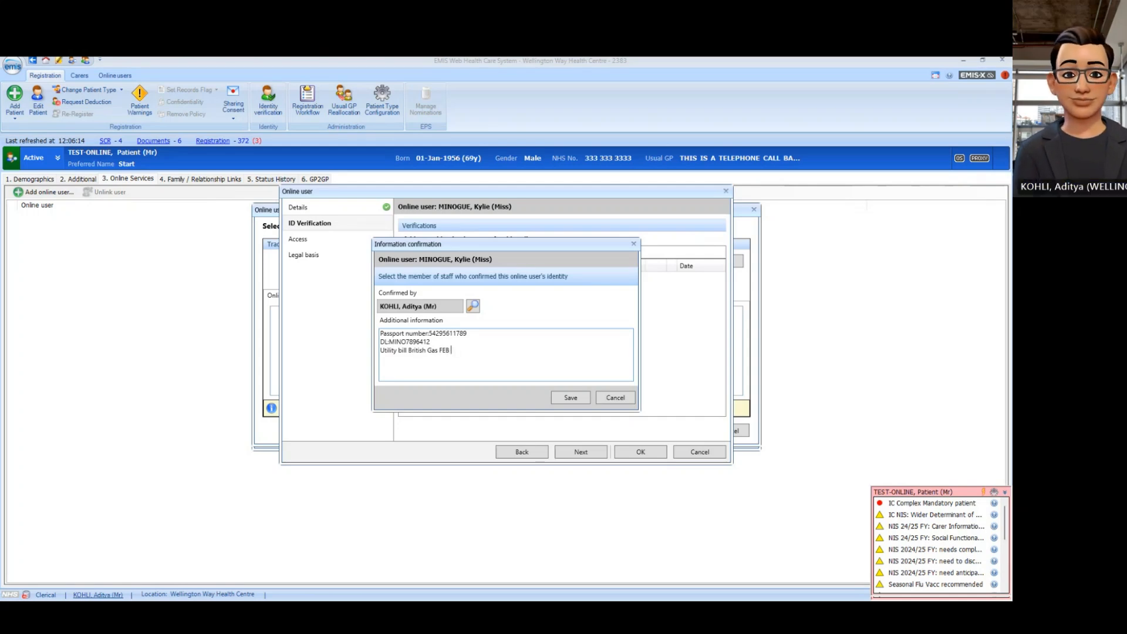
type("2025")
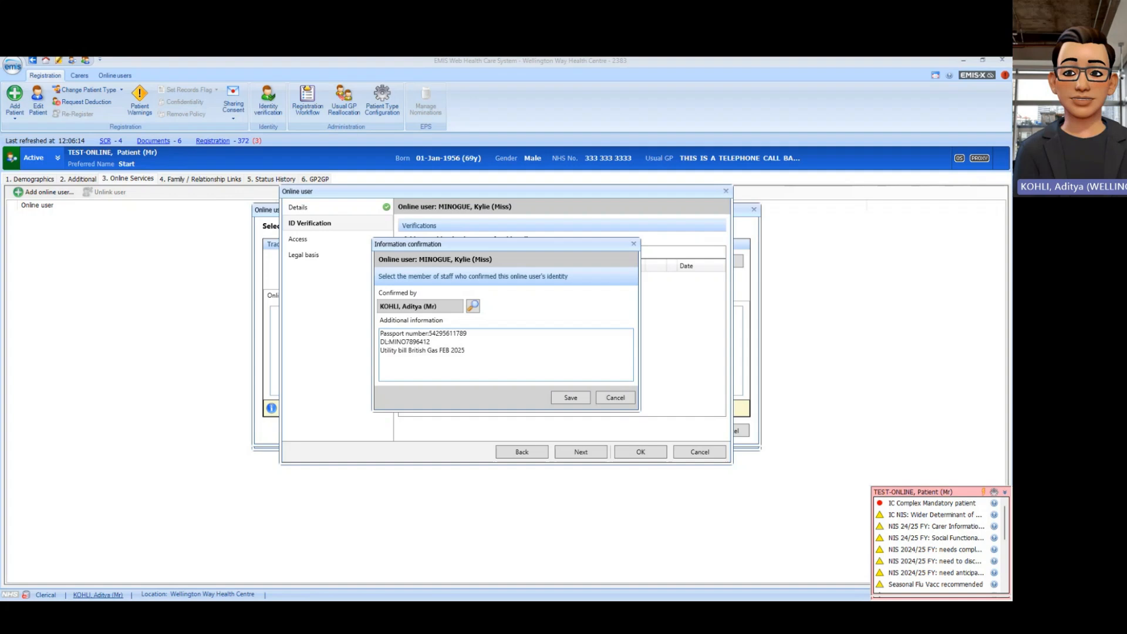
type(" accnt")
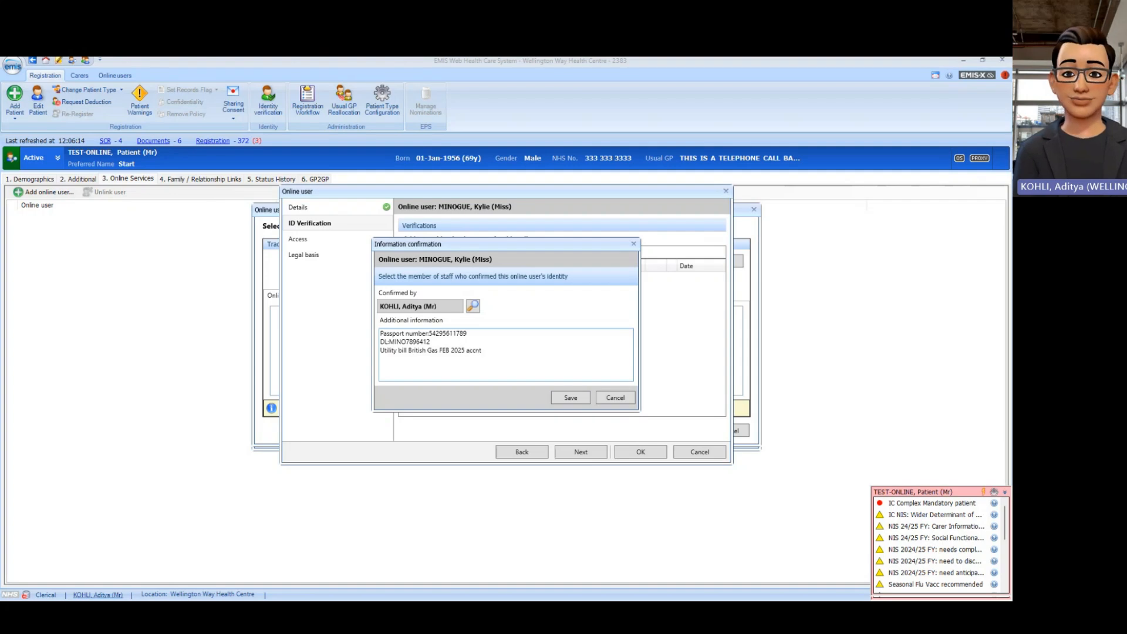
type(" number")
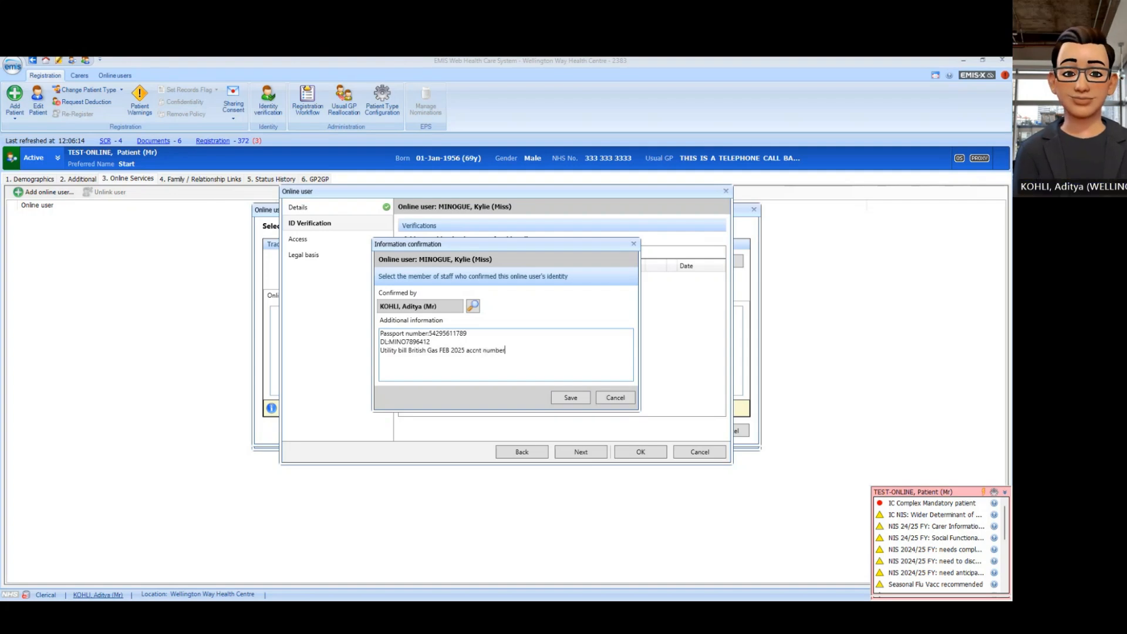
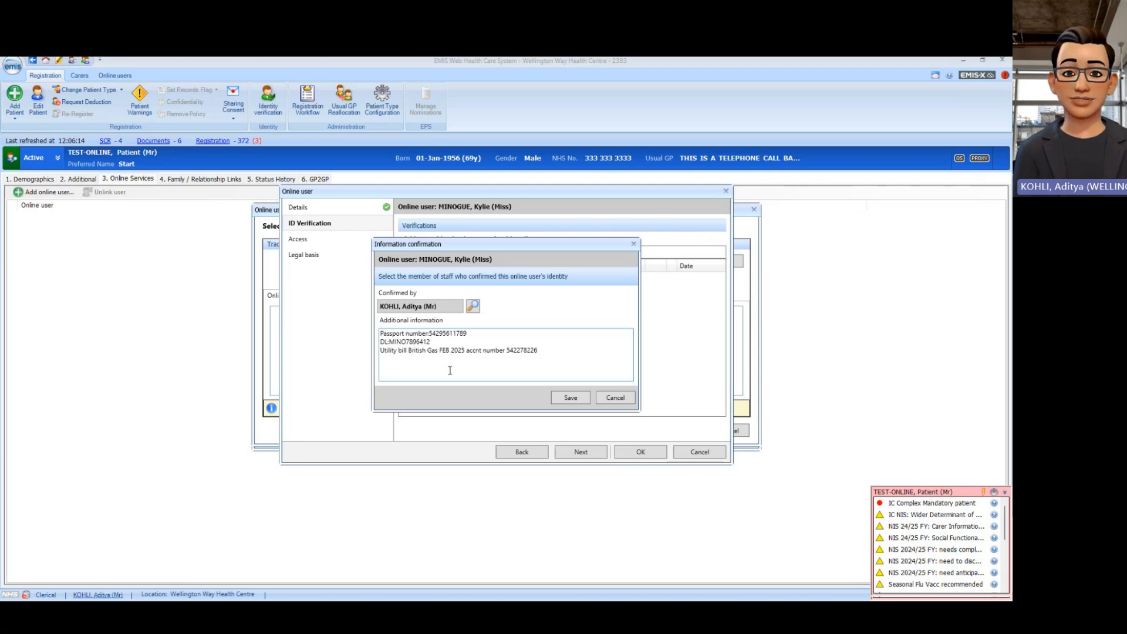
left_click(570, 398)
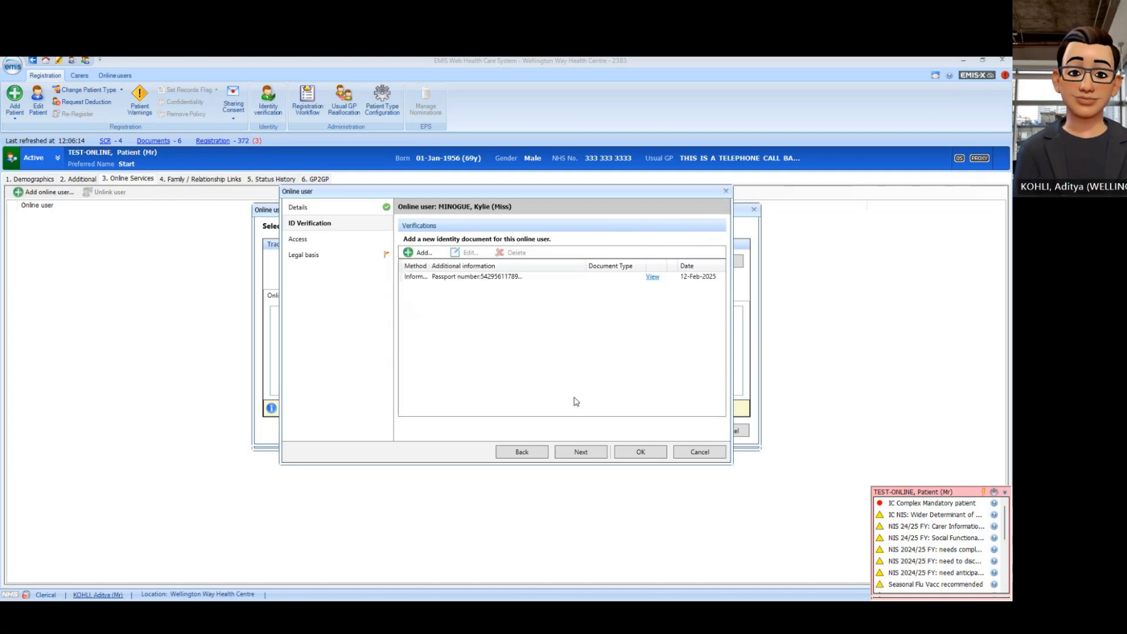
Step: Advance from the ID Verification page to the Access page
left_click(580, 453)
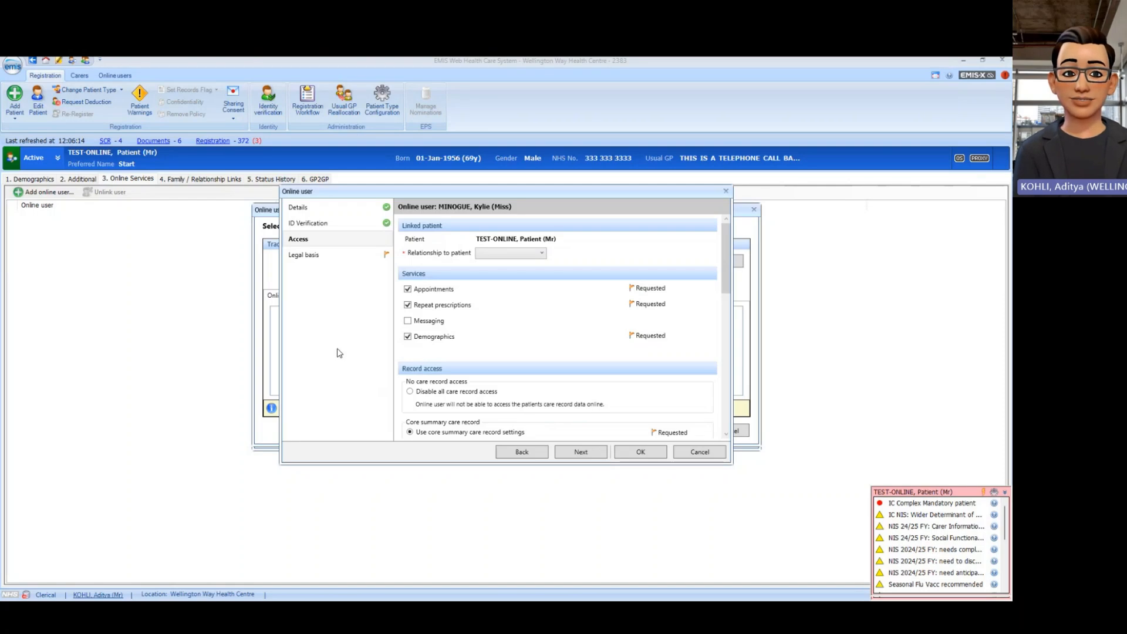
Step: Set the relationship to patient to Carer and additionally request Messaging
left_click(542, 253)
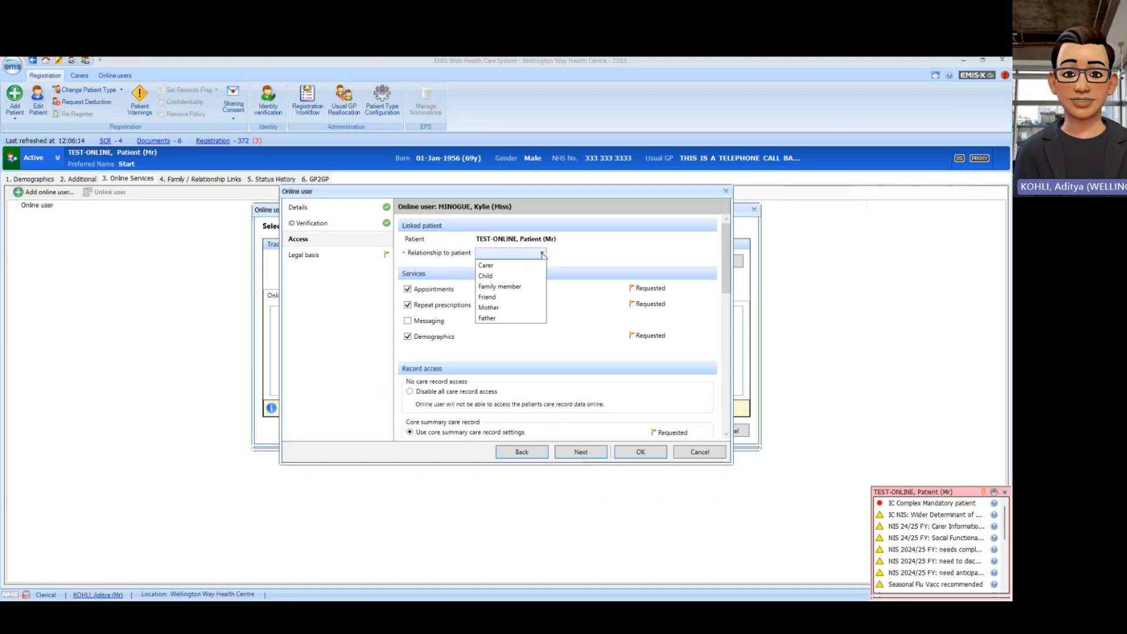
left_click(515, 267)
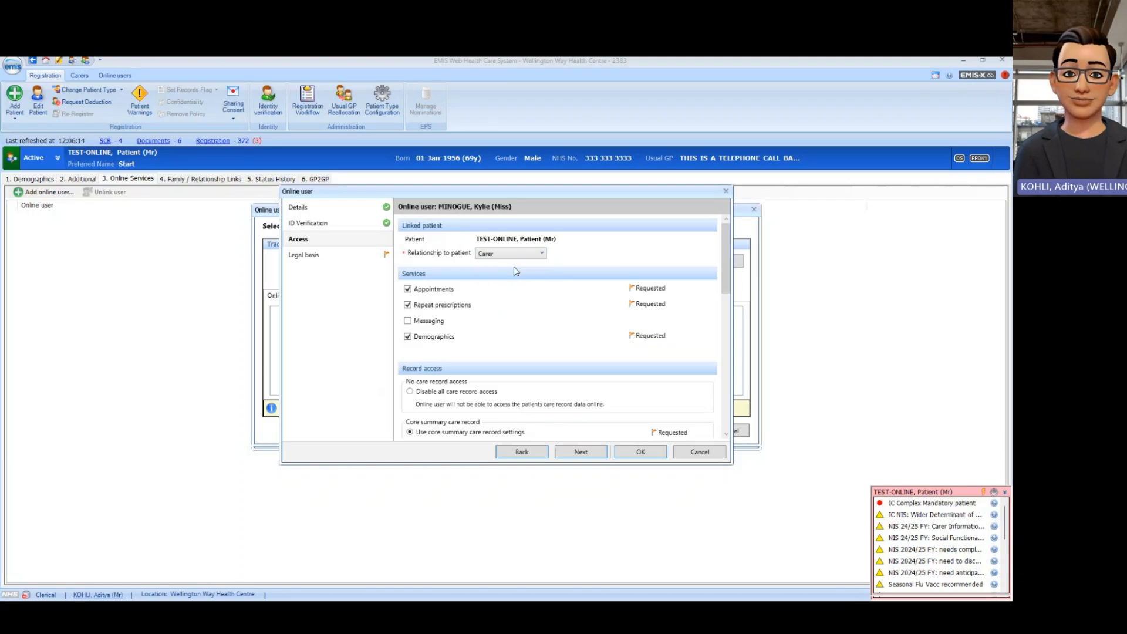
scroll(509, 315, "down", 1)
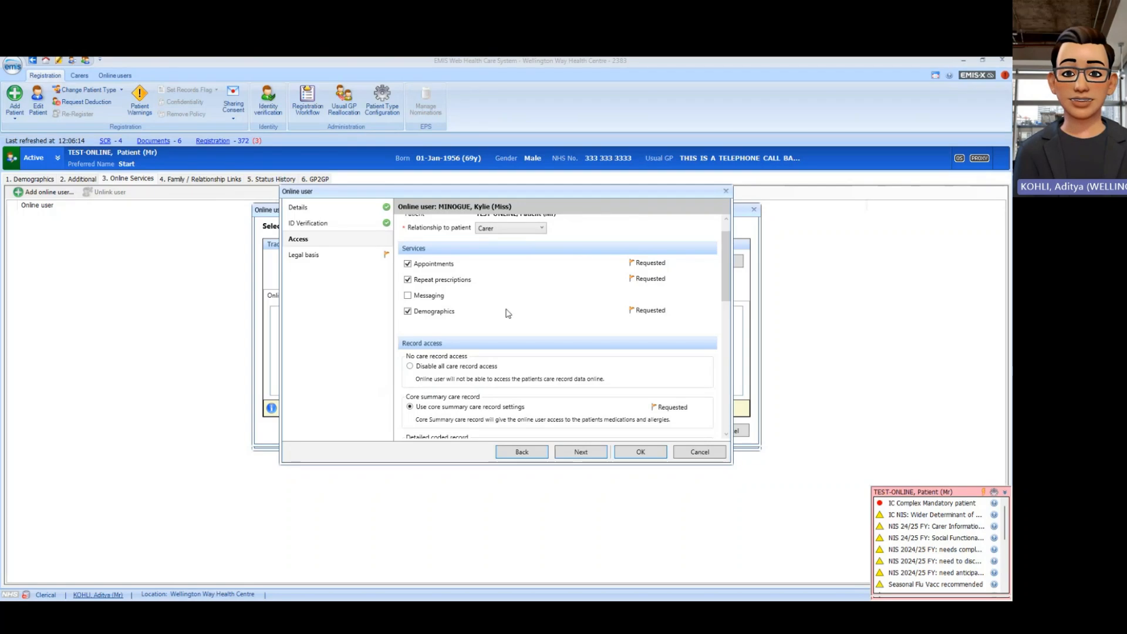
left_click(408, 297)
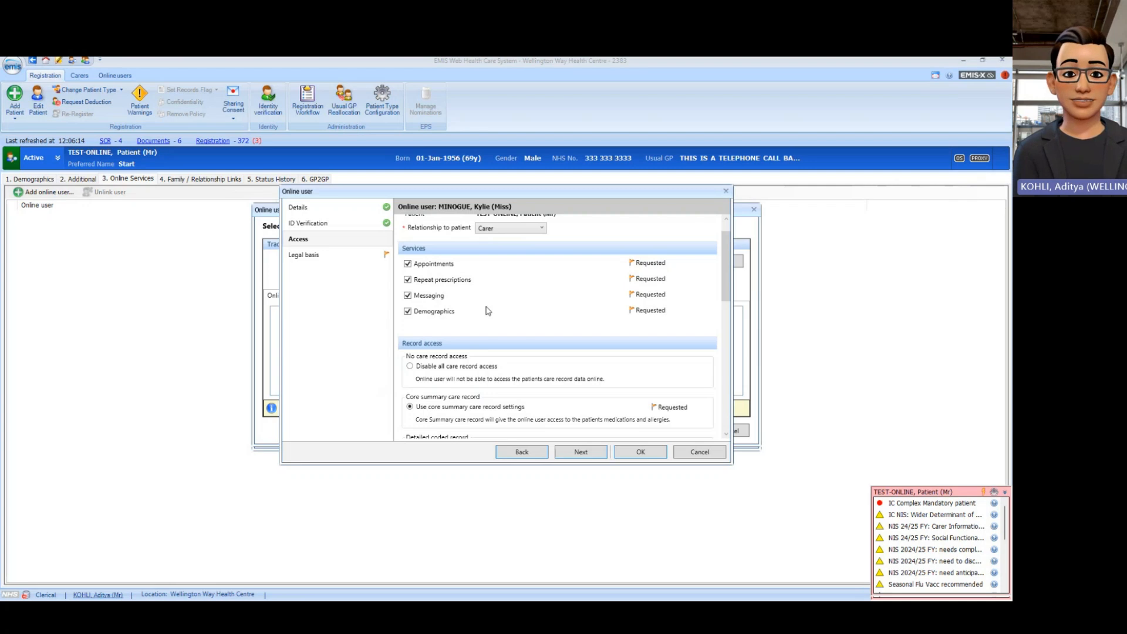
Step: Switch to detailed coded record settings with Show all from set to 11-Feb-2019
scroll(487, 311, "down", 3)
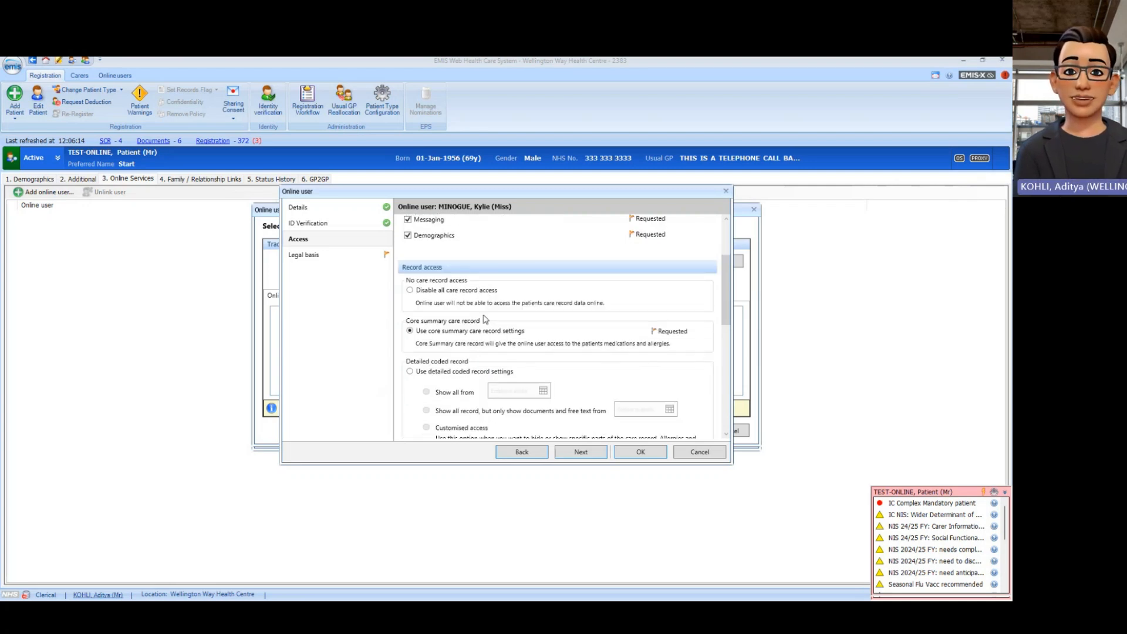
scroll(485, 319, "down", 1)
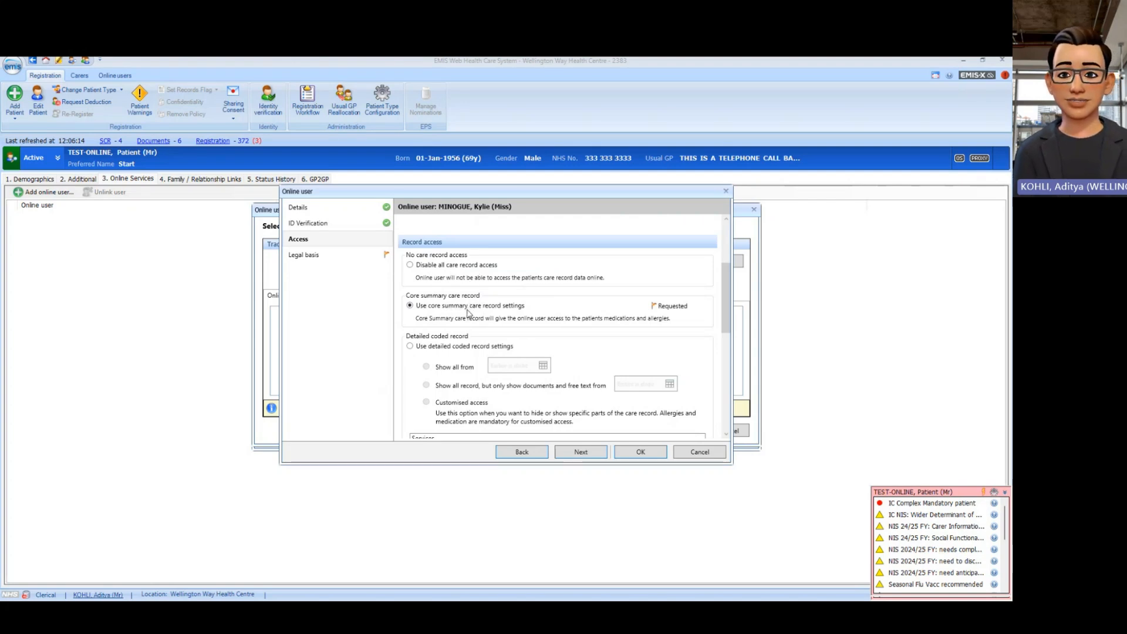
left_click(411, 347)
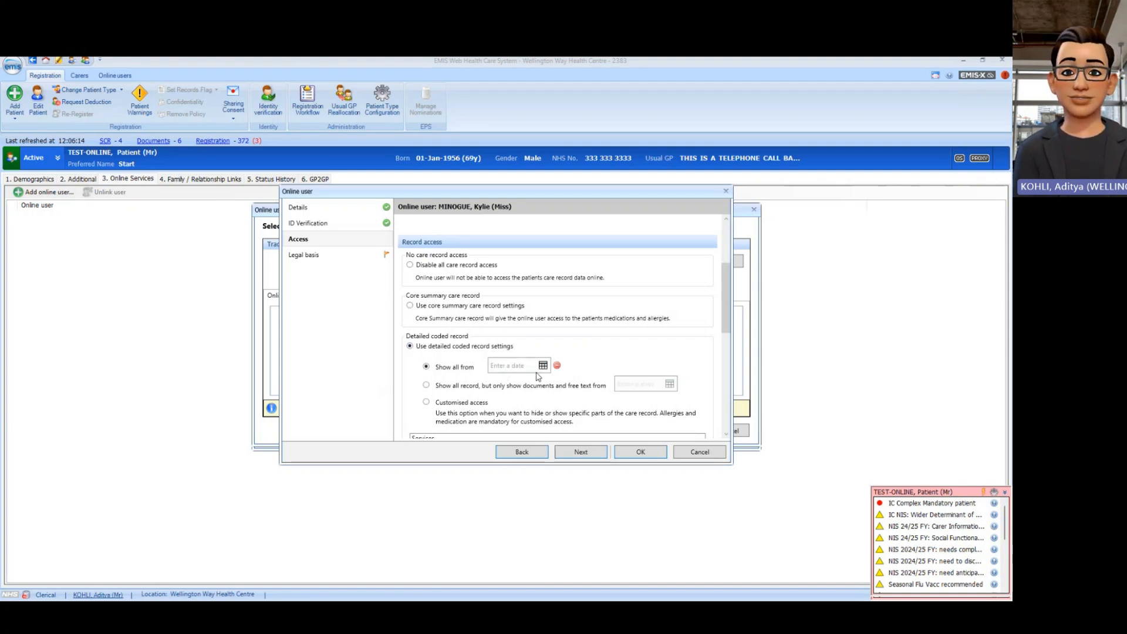
left_click(544, 366)
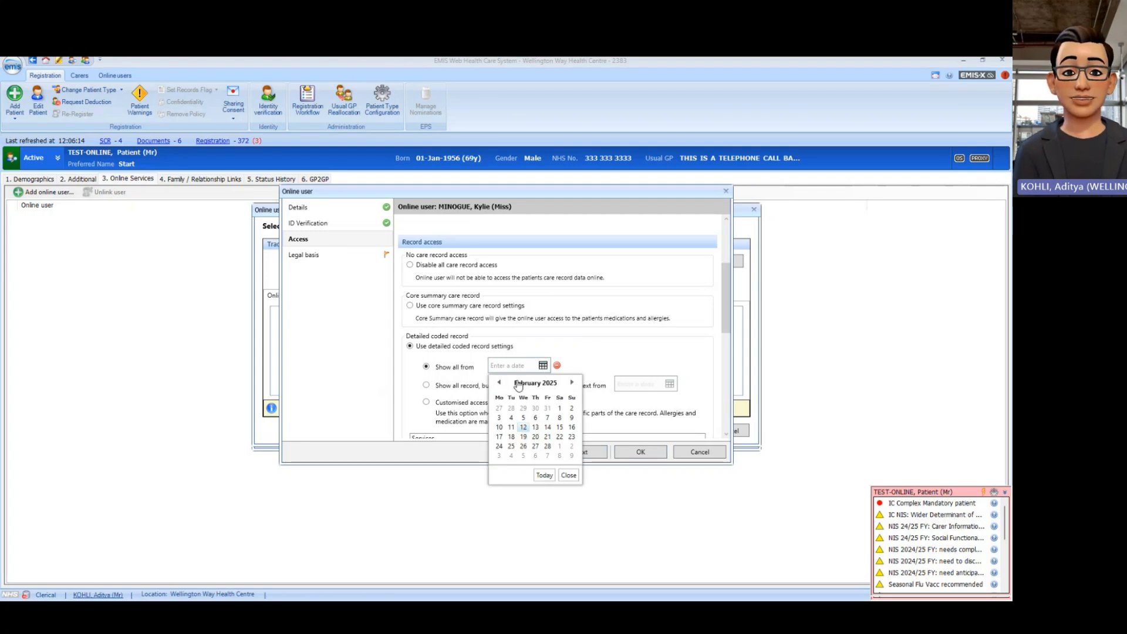
left_click(519, 383)
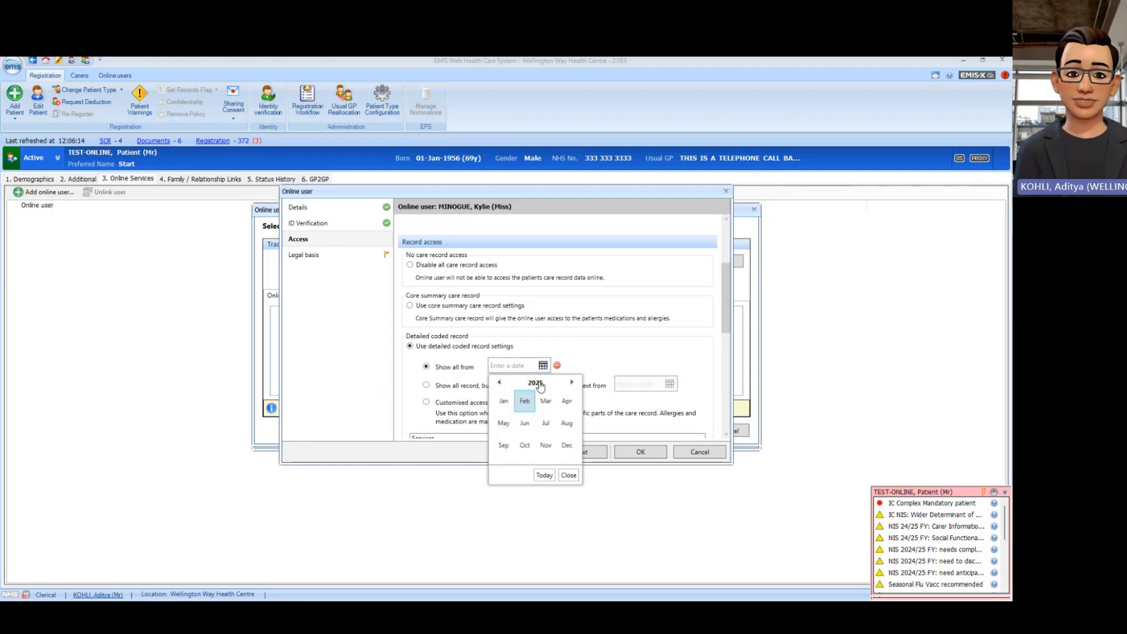
left_click(540, 384)
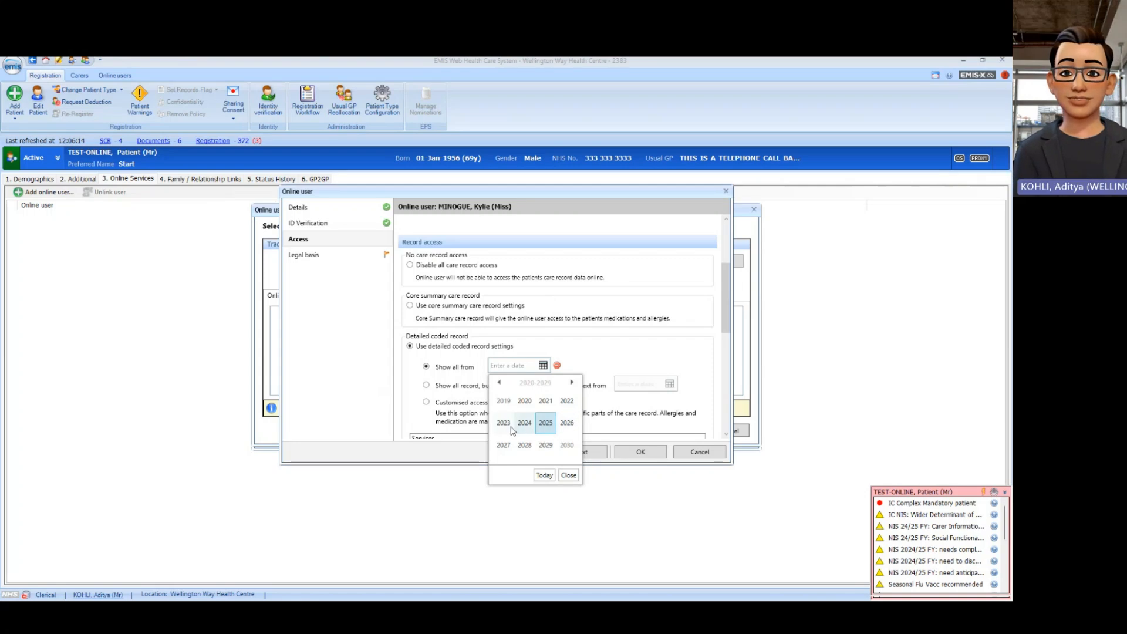
left_click(504, 401)
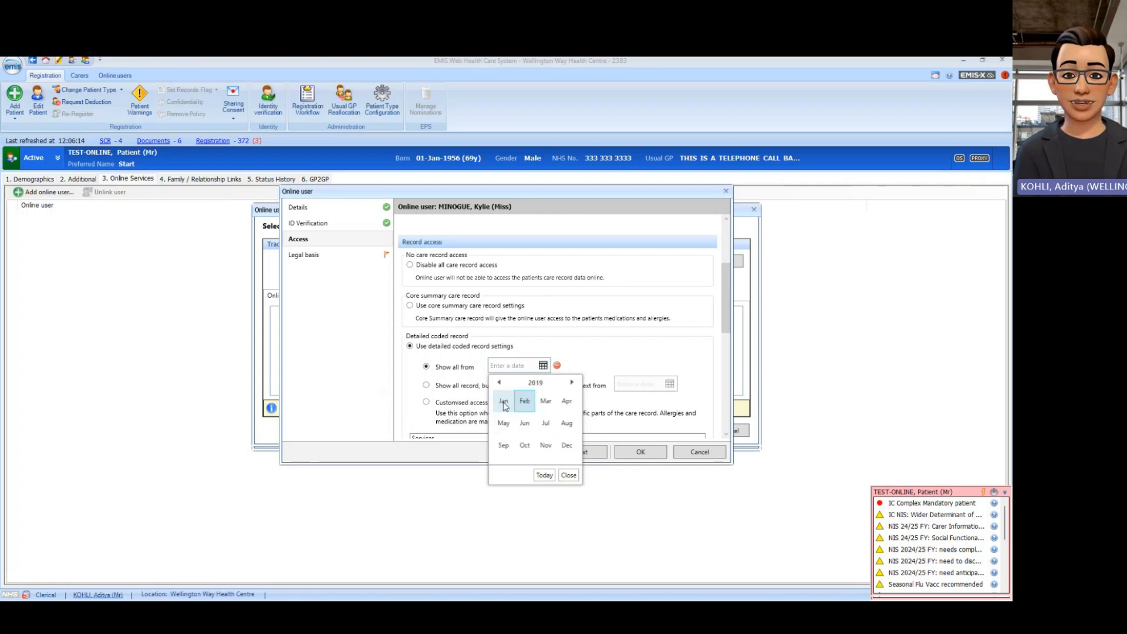
left_click(527, 405)
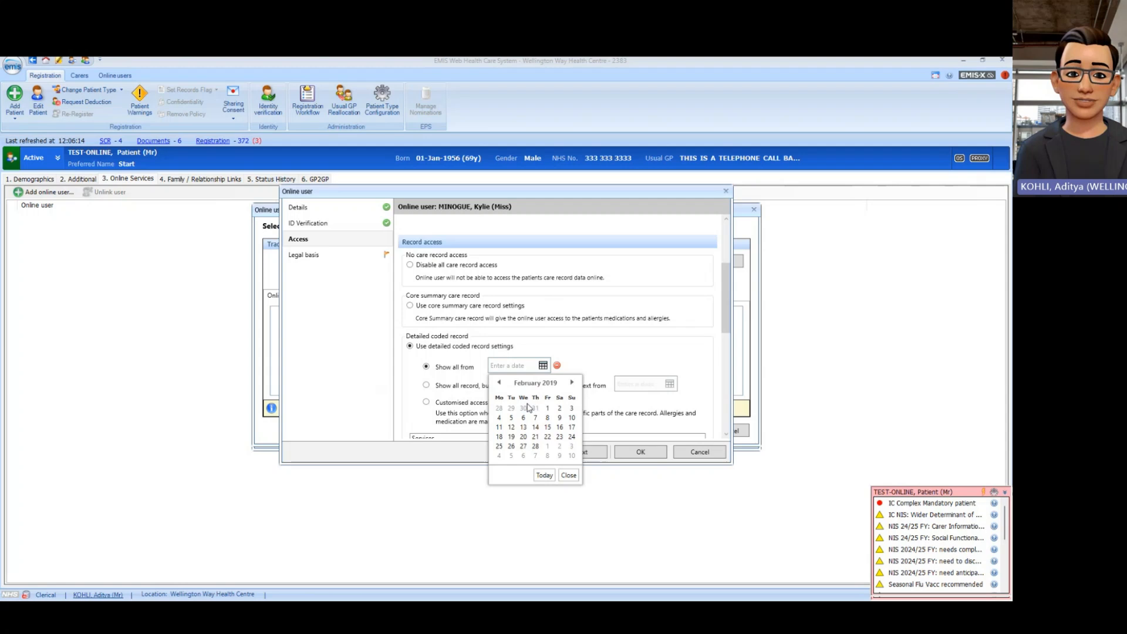
left_click(502, 429)
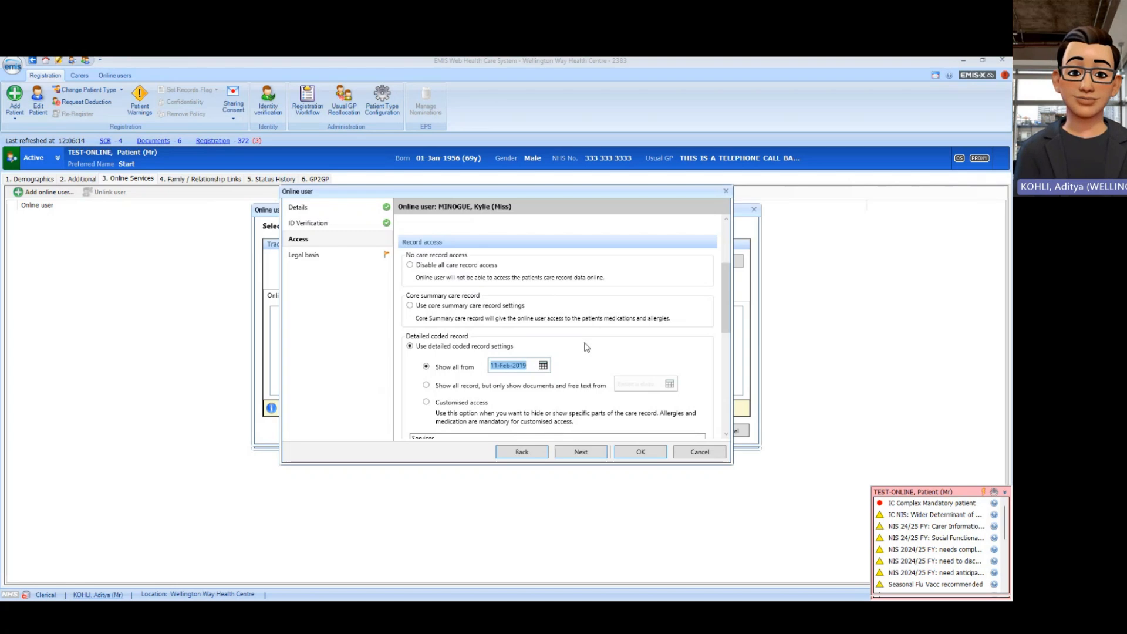
Step: Switch the carer's record access to Customised access
scroll(585, 347, "down", 5)
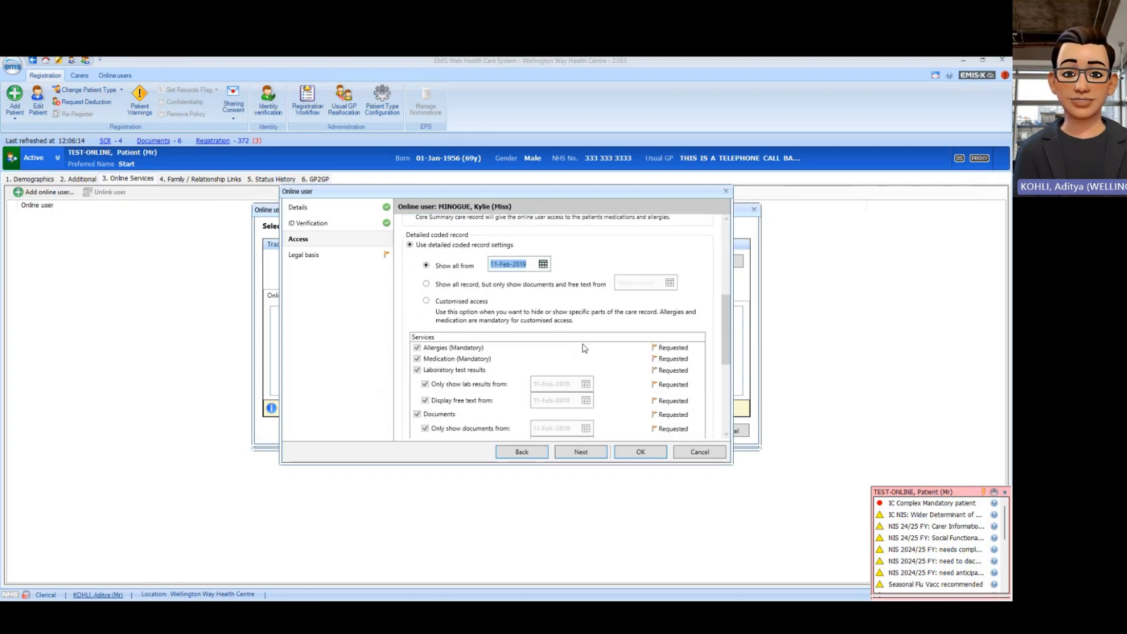
scroll(586, 348, "down", 1)
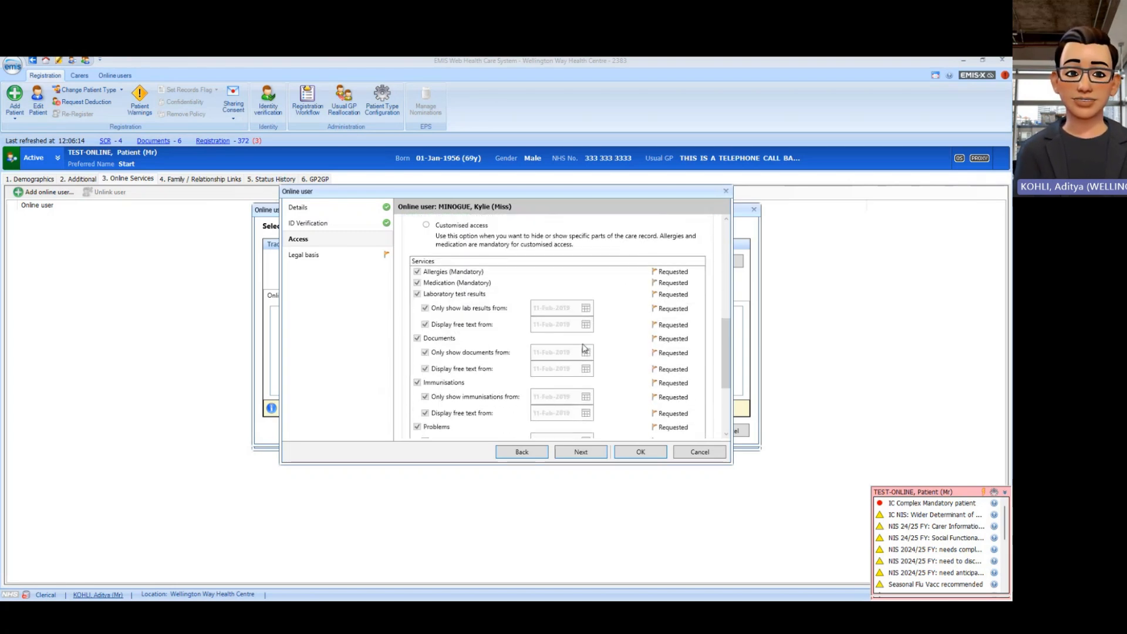
scroll(585, 348, "up", 1)
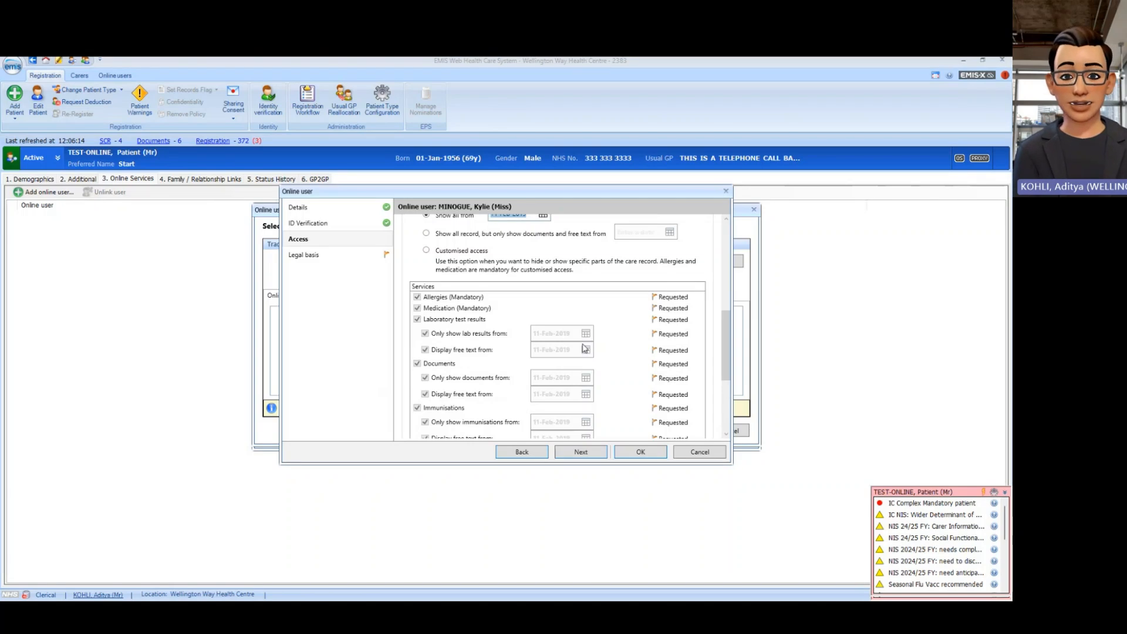
scroll(586, 348, "down", 1)
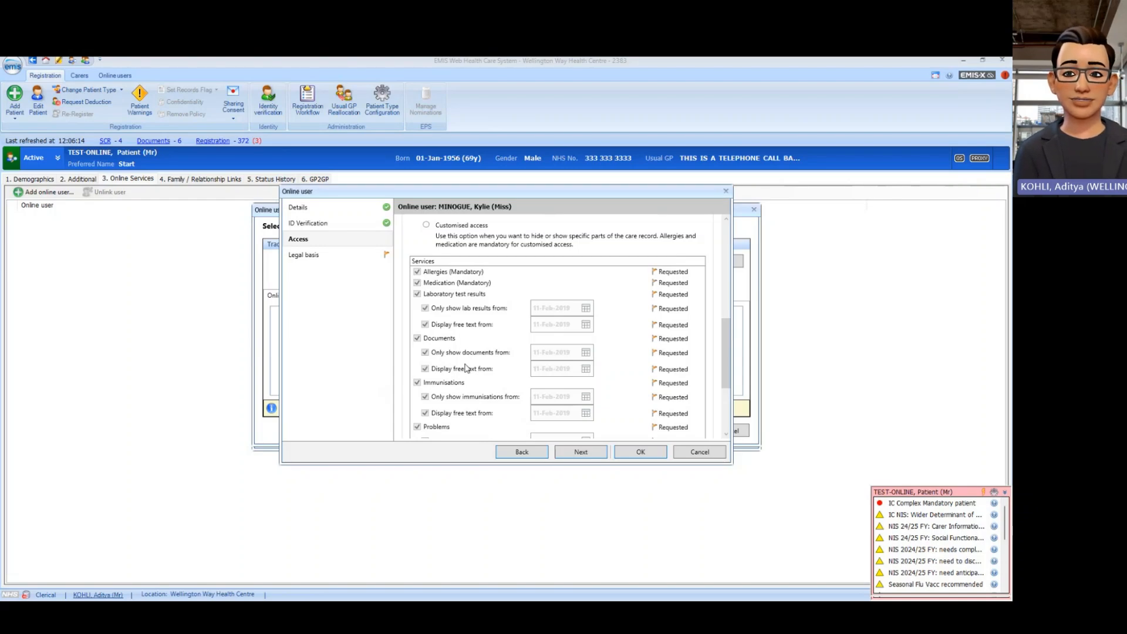
left_click(427, 226)
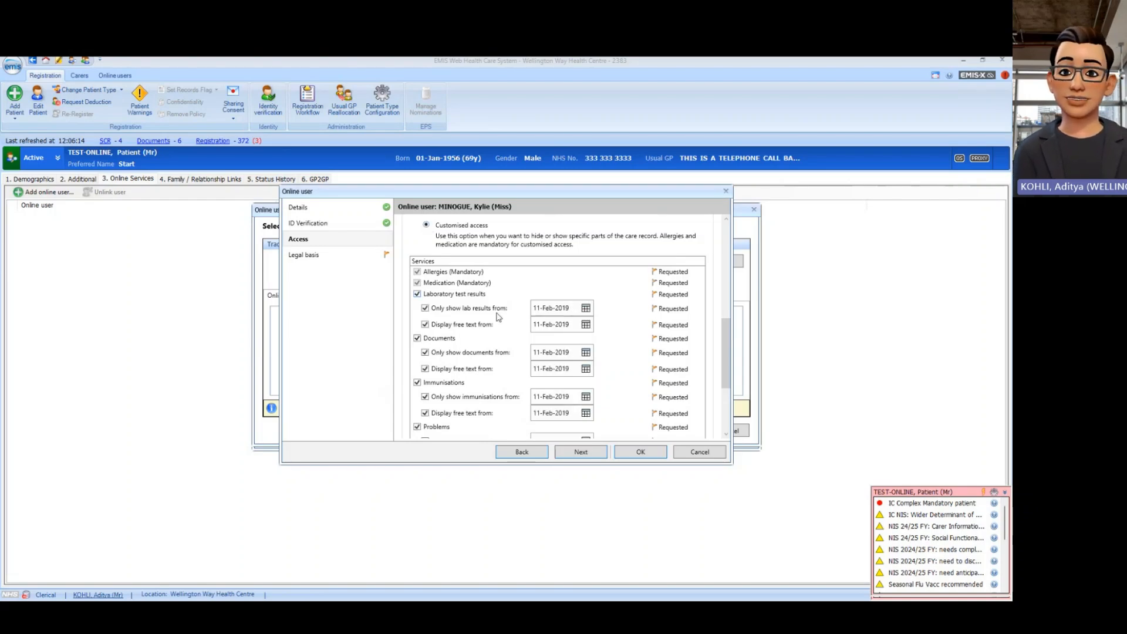
scroll(597, 375, "down", 2)
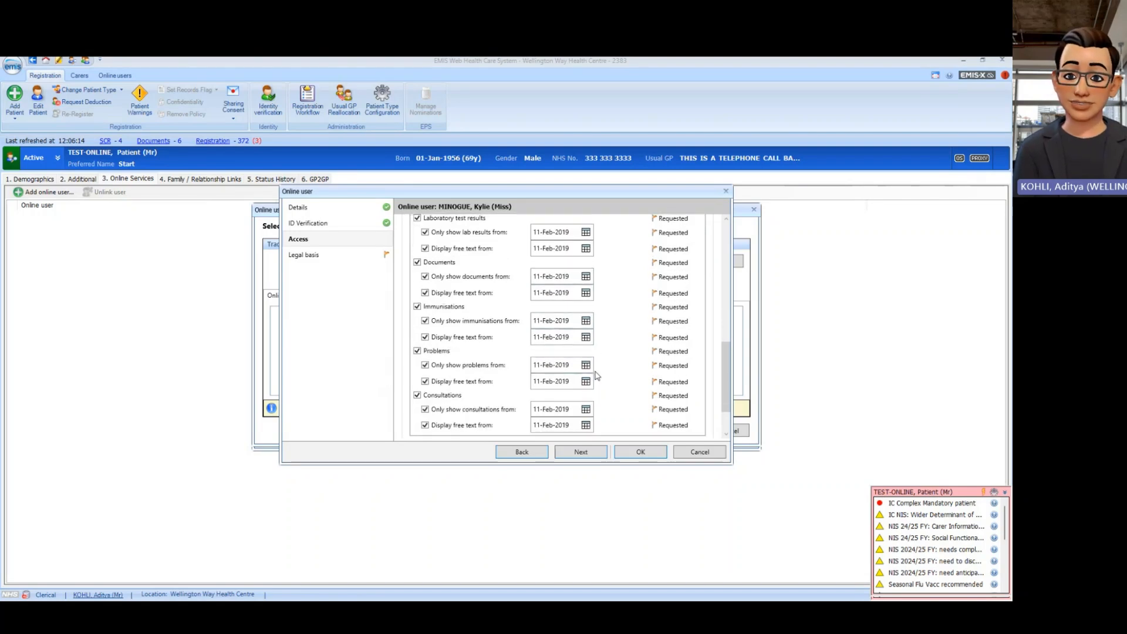
scroll(597, 375, "up", 3)
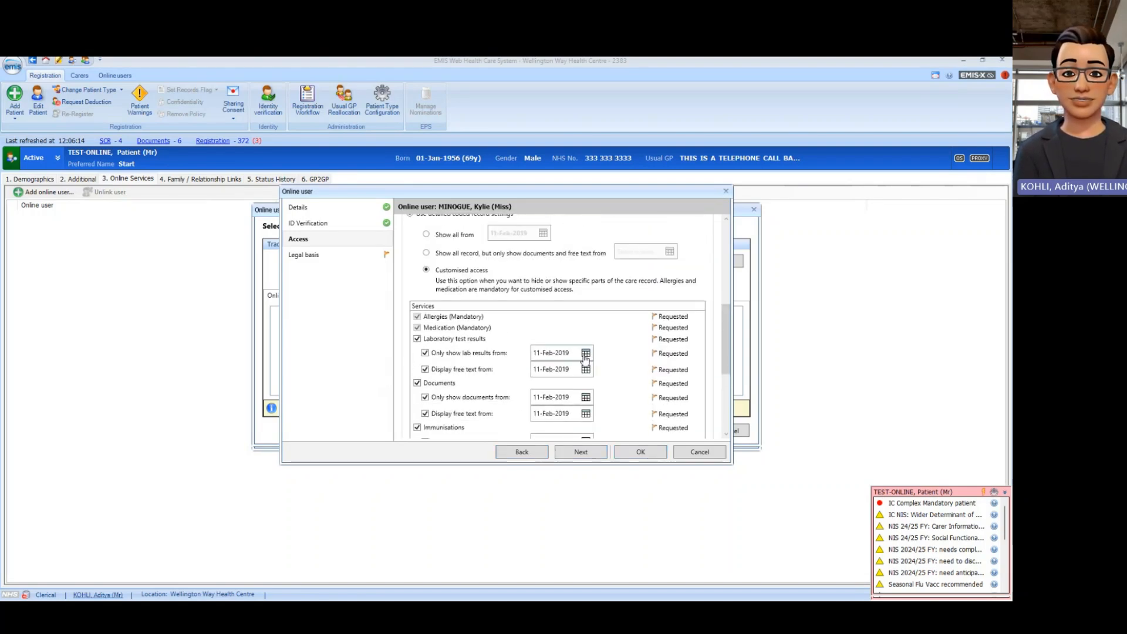
Step: Set both lab results and lab free text start dates to 07-Jan-2019
left_click(585, 353)
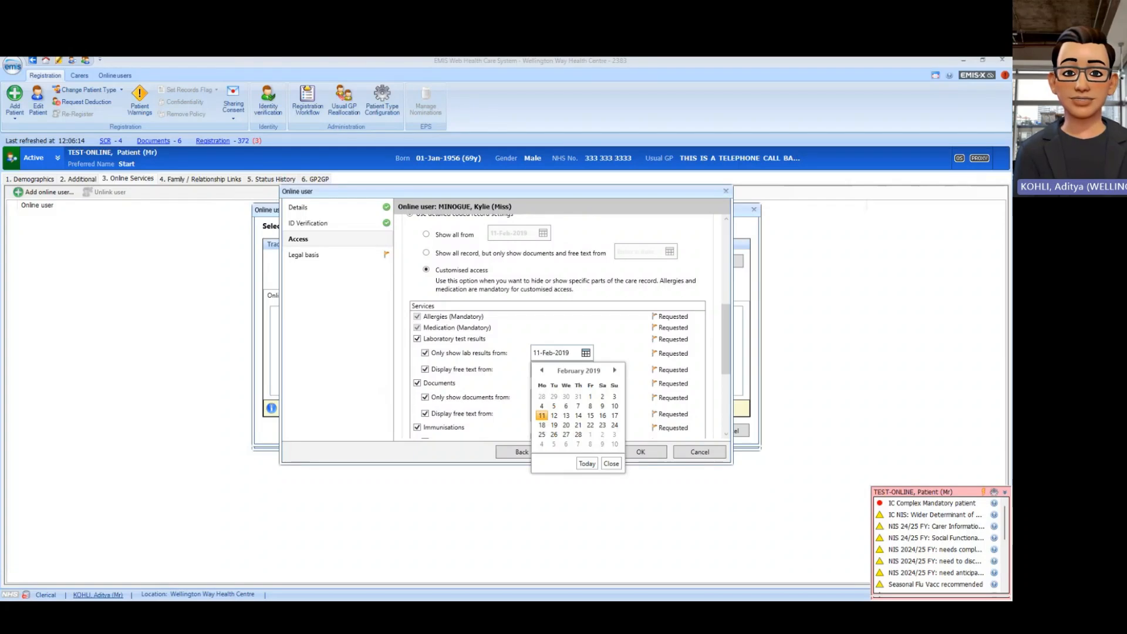
left_click(542, 371)
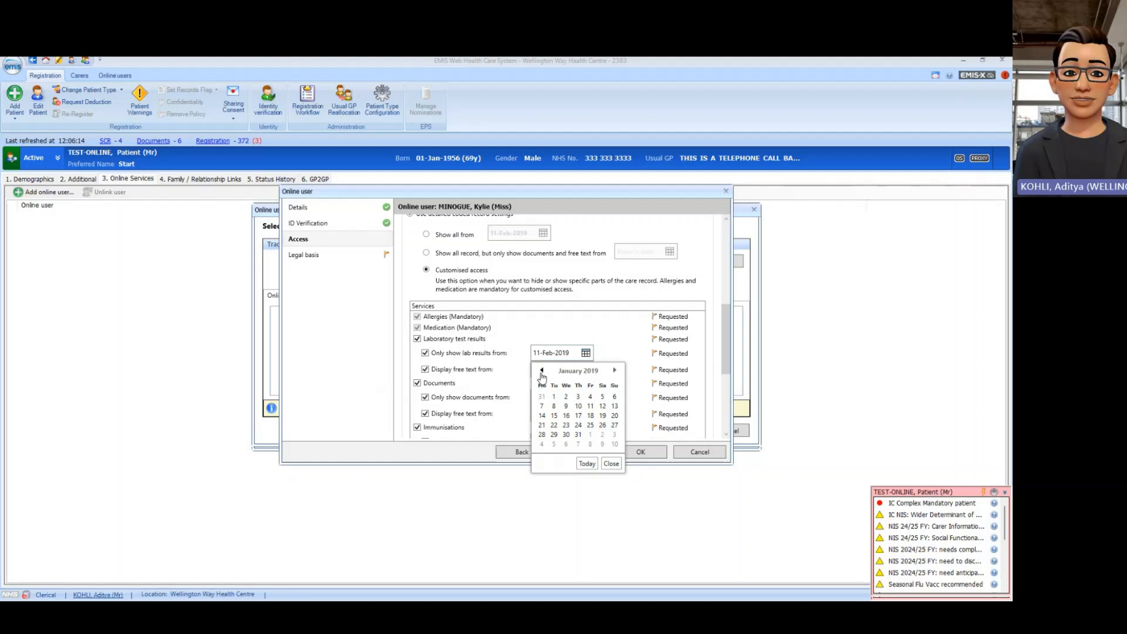
left_click(541, 406)
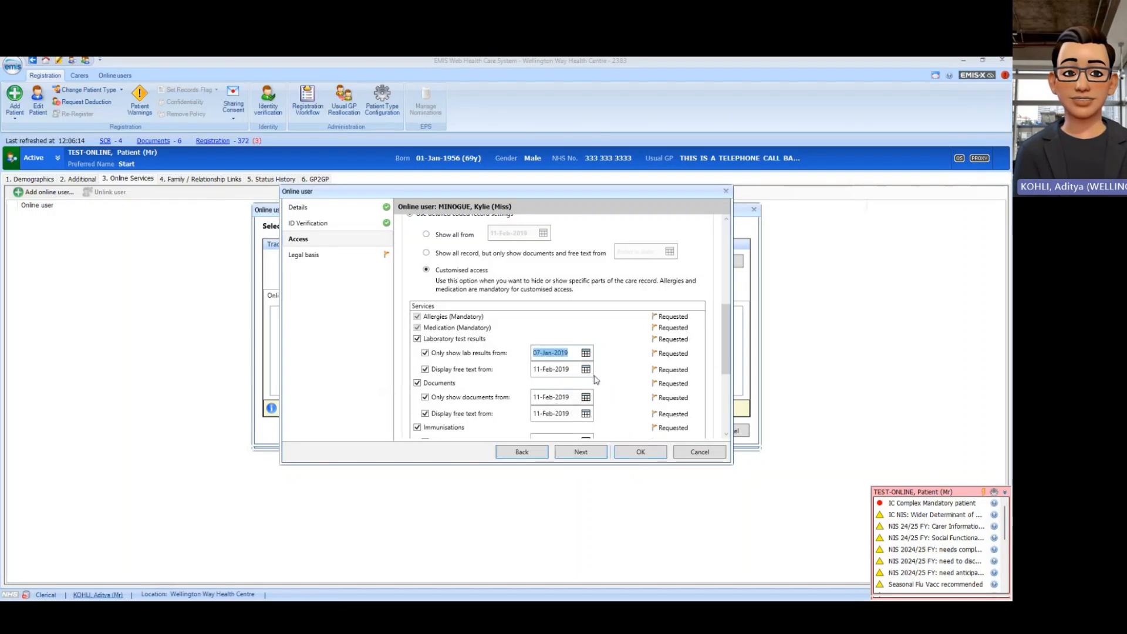
left_click(585, 368)
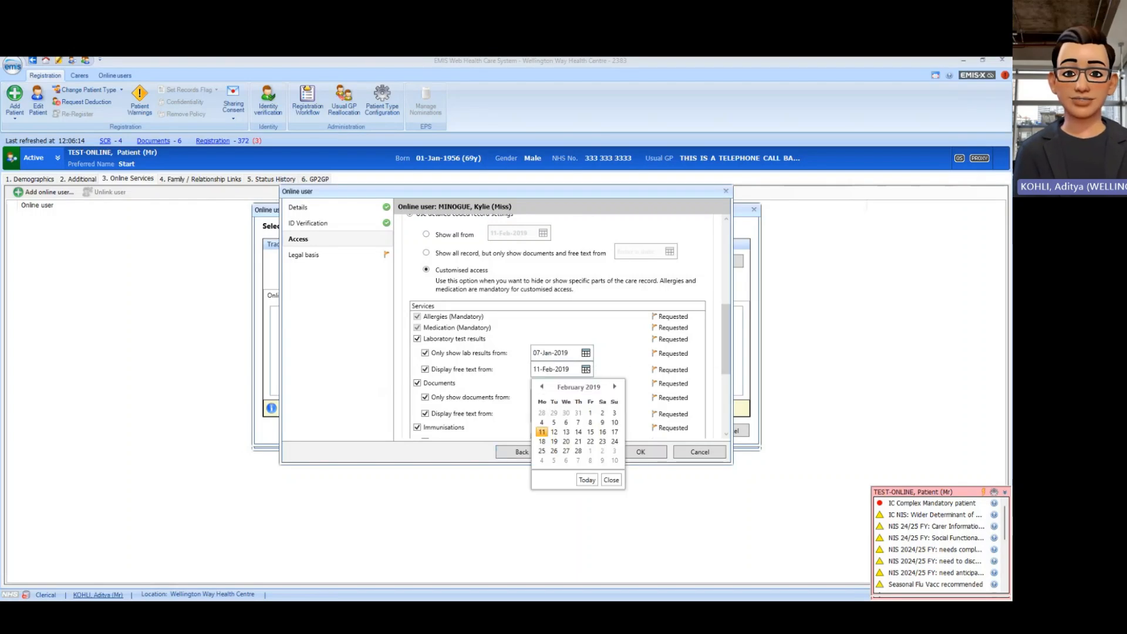
left_click(542, 386)
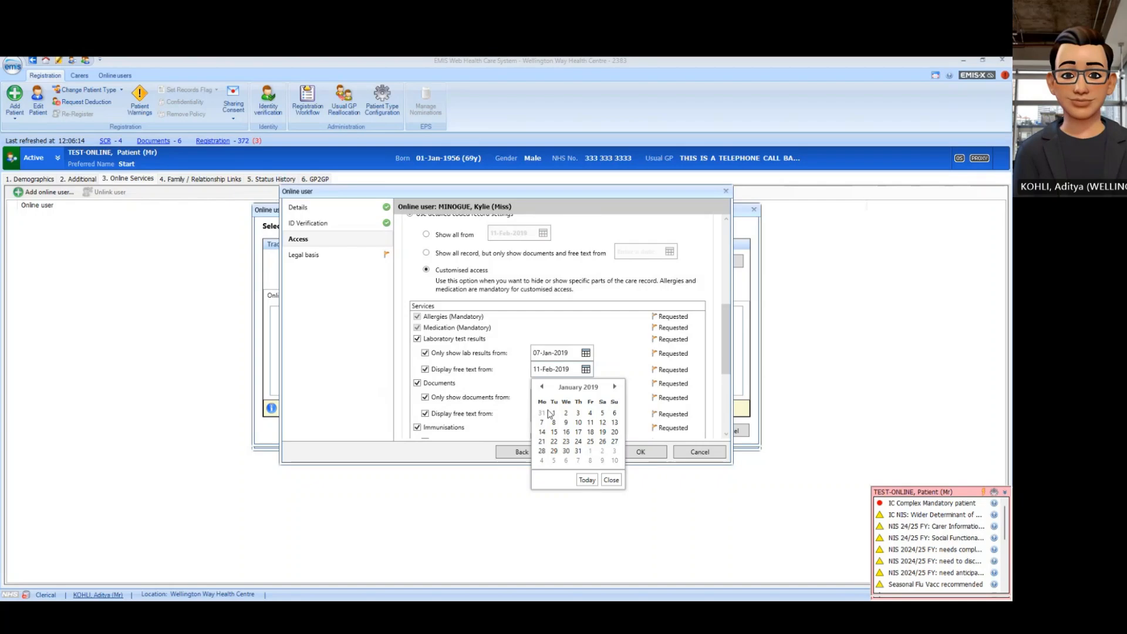
left_click(541, 423)
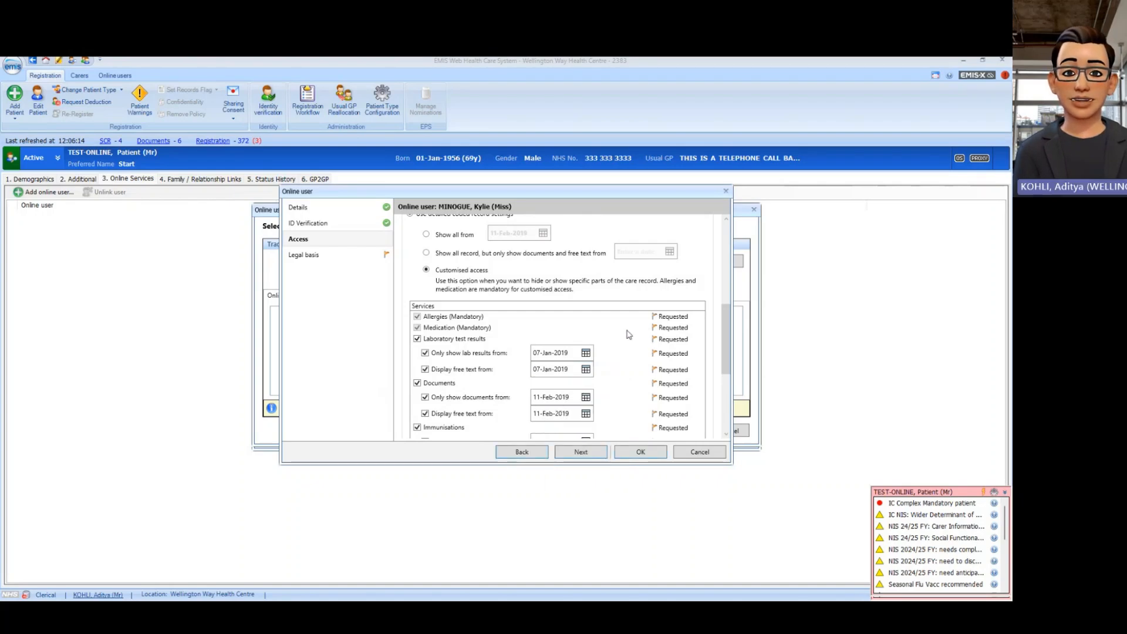
Step: Request Record sharing for the carer and continue to the Legal basis step
scroll(628, 334, "down", 1)
scroll(628, 334, "down", 1)
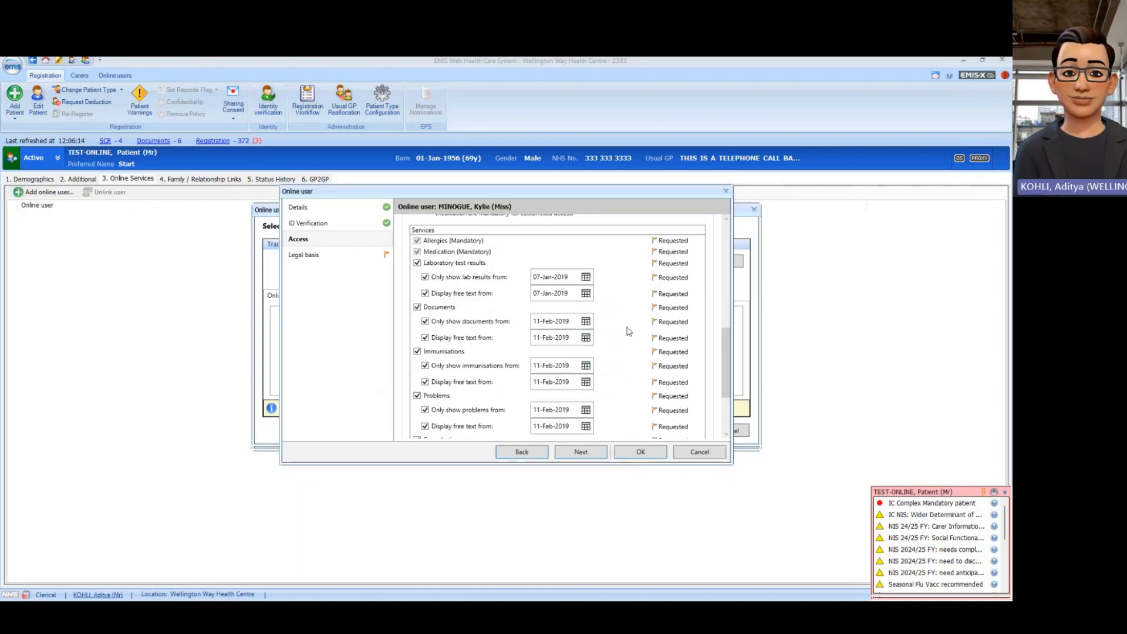
scroll(629, 331, "down", 1)
scroll(628, 331, "up", 2)
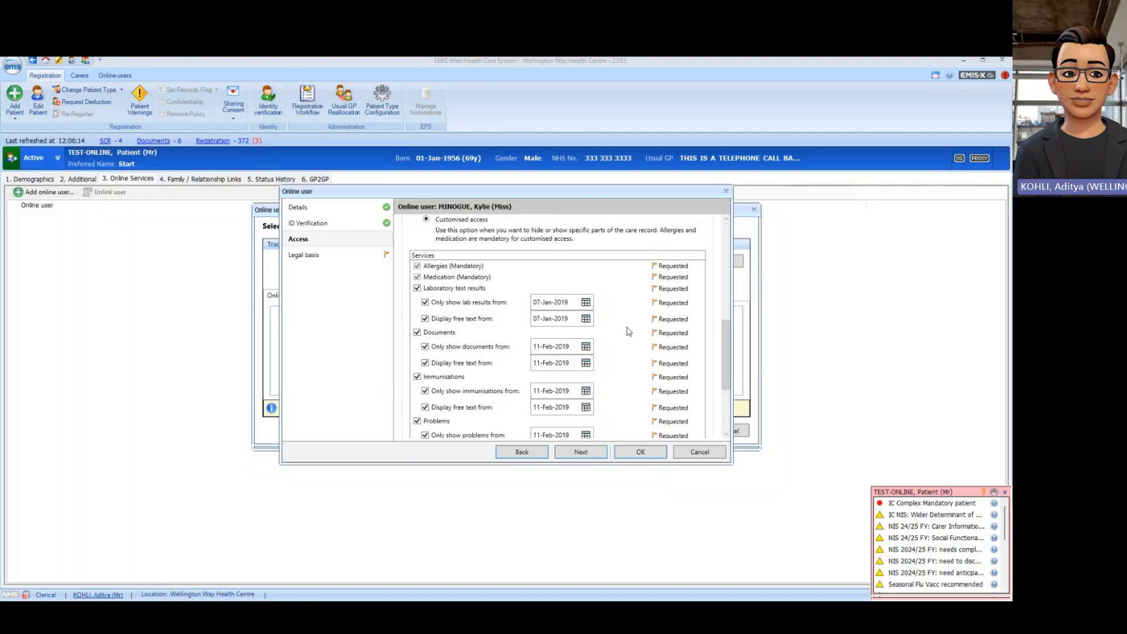
scroll(629, 332, "up", 1)
scroll(629, 332, "down", 3)
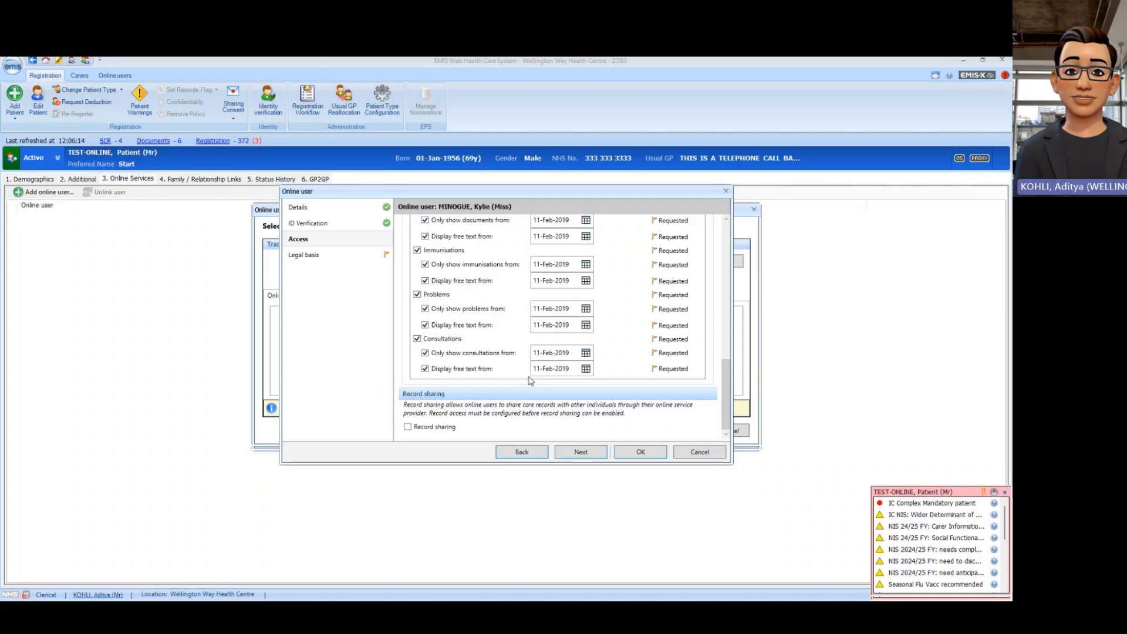
left_click(408, 427)
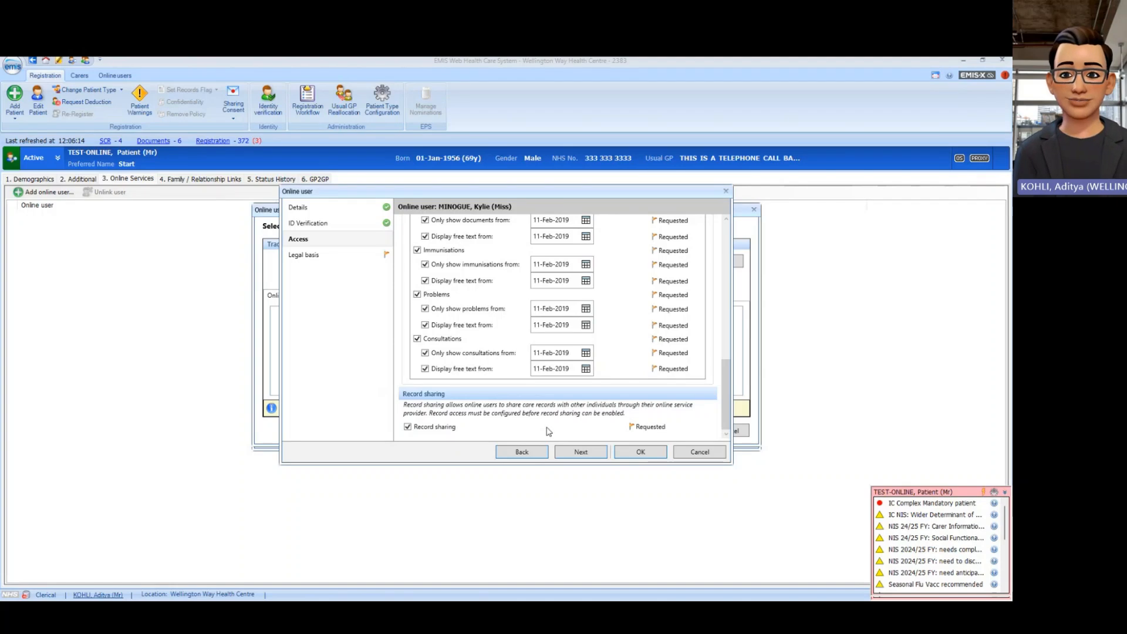
left_click(591, 457)
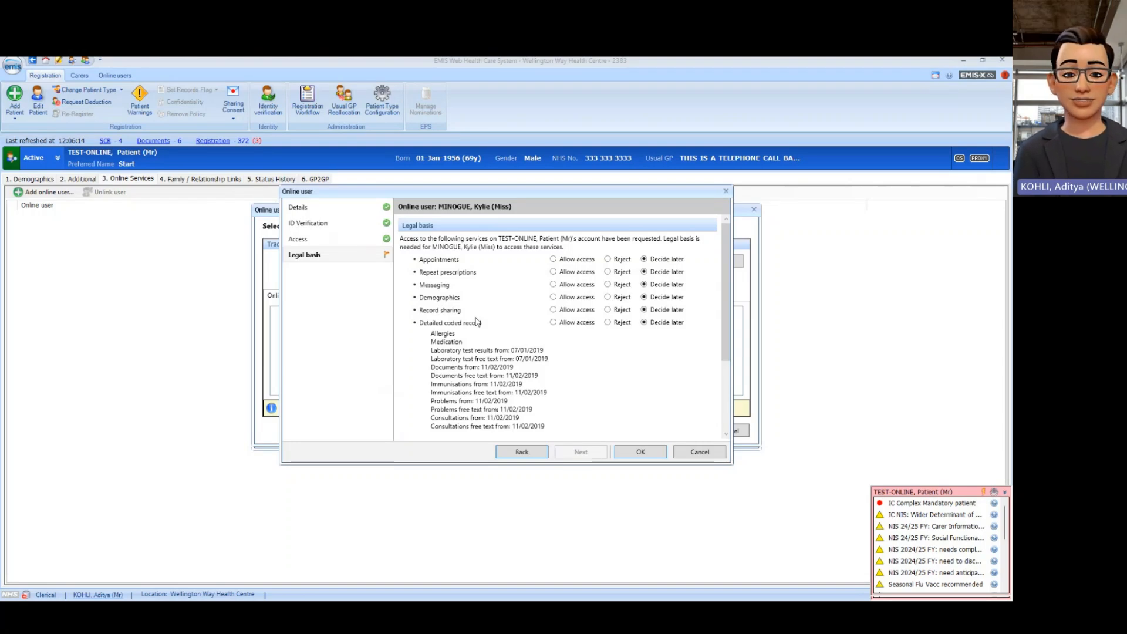
Step: Allow access for Appointments, Repeat prescriptions, Messaging, Demographics and Record sharing
left_click(553, 260)
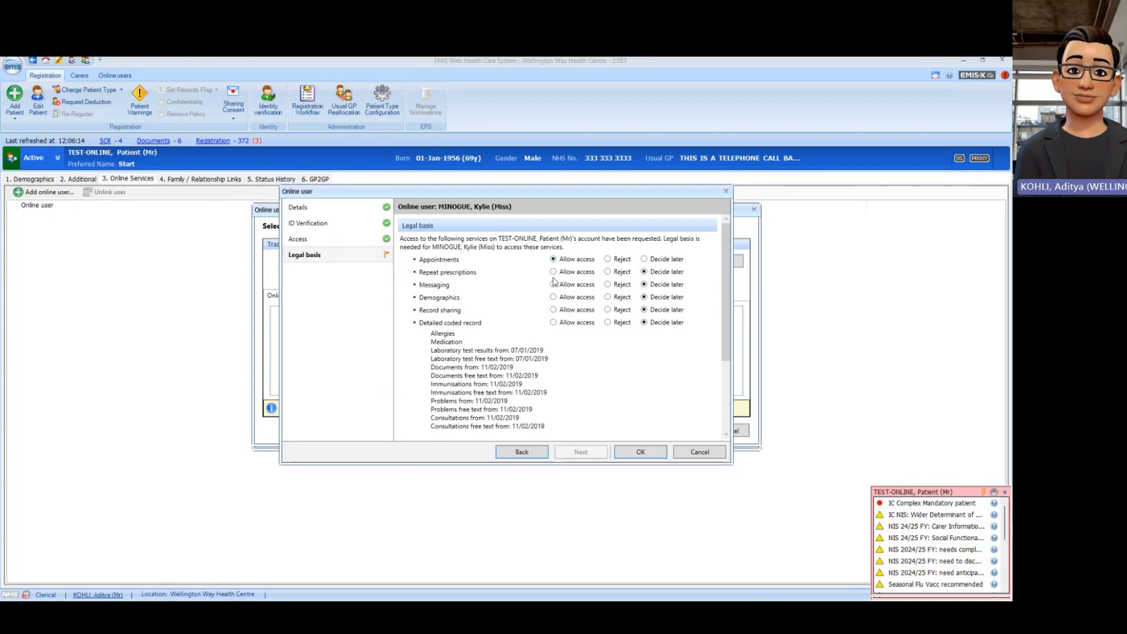
left_click(553, 271)
left_click(553, 284)
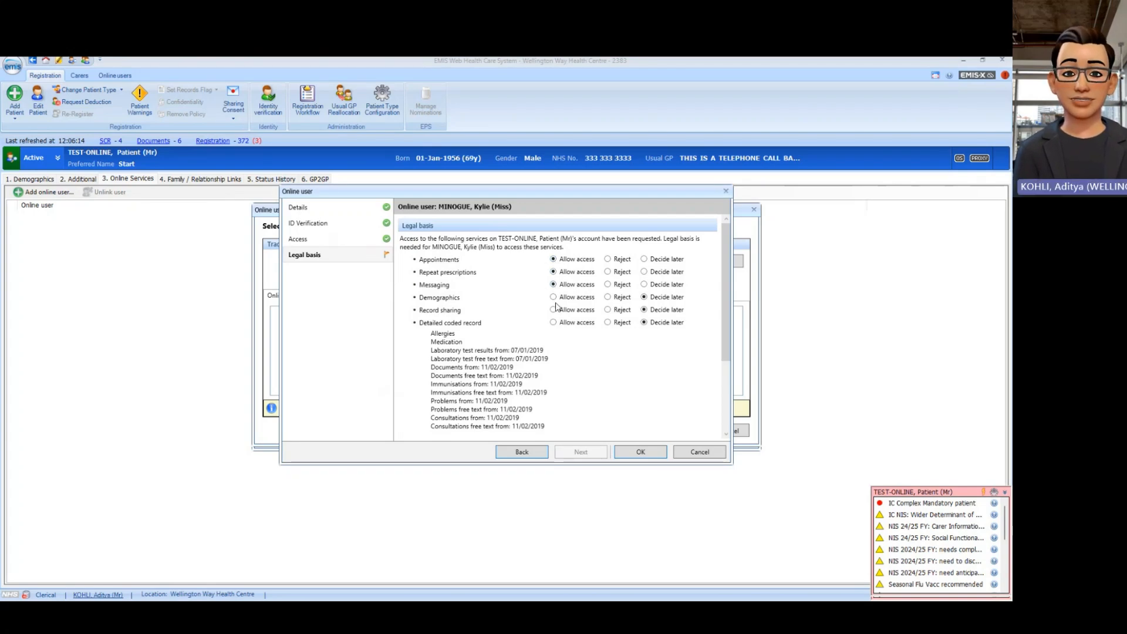
left_click(553, 297)
left_click(553, 309)
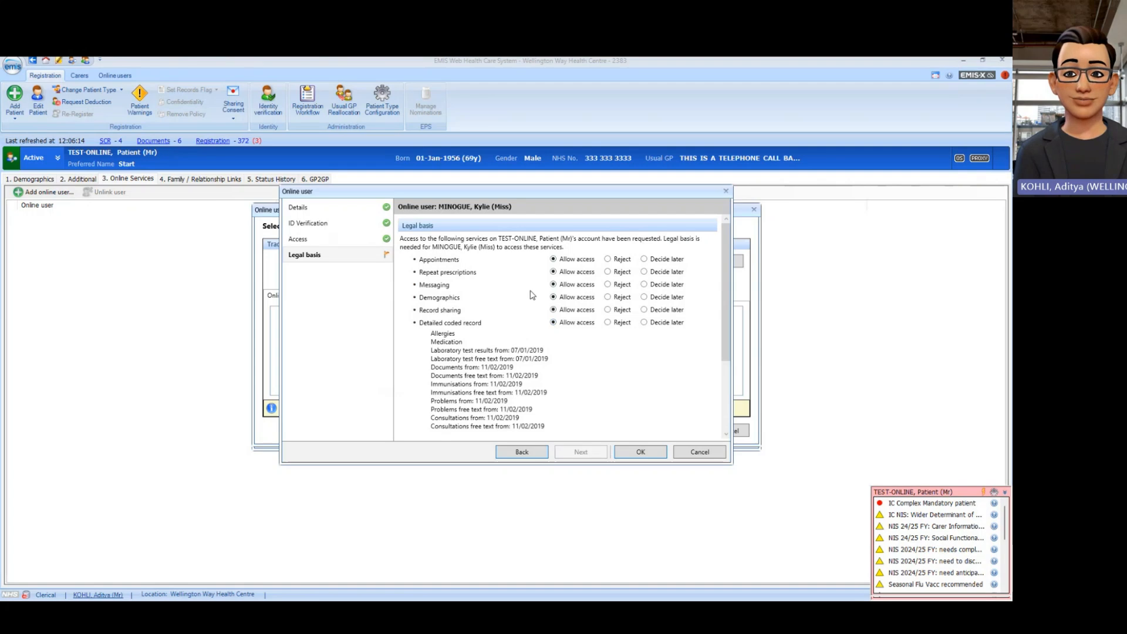
scroll(532, 295, "down", 4)
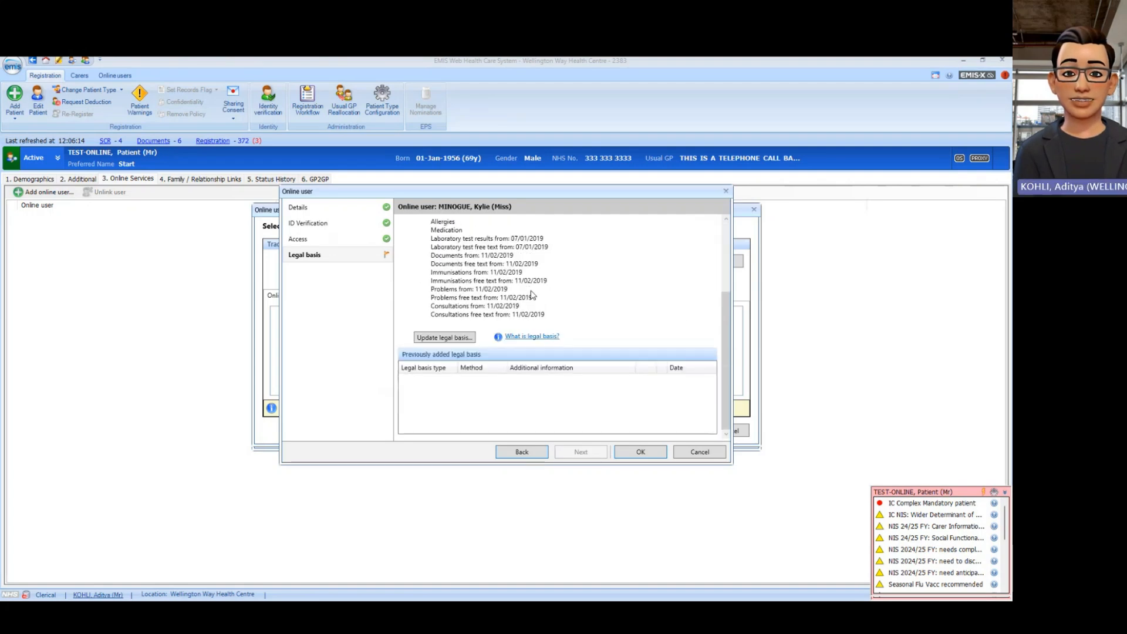
Step: Record an Explicit consent legal basis given Verbally, save it and finish the setup
left_click(444, 338)
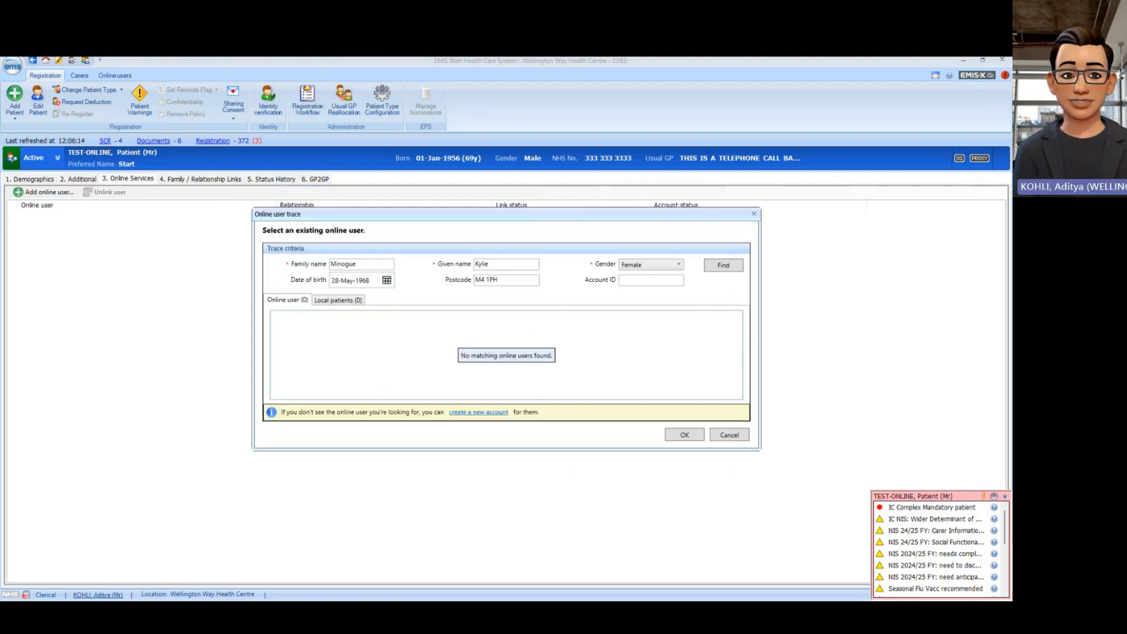
left_click(501, 256)
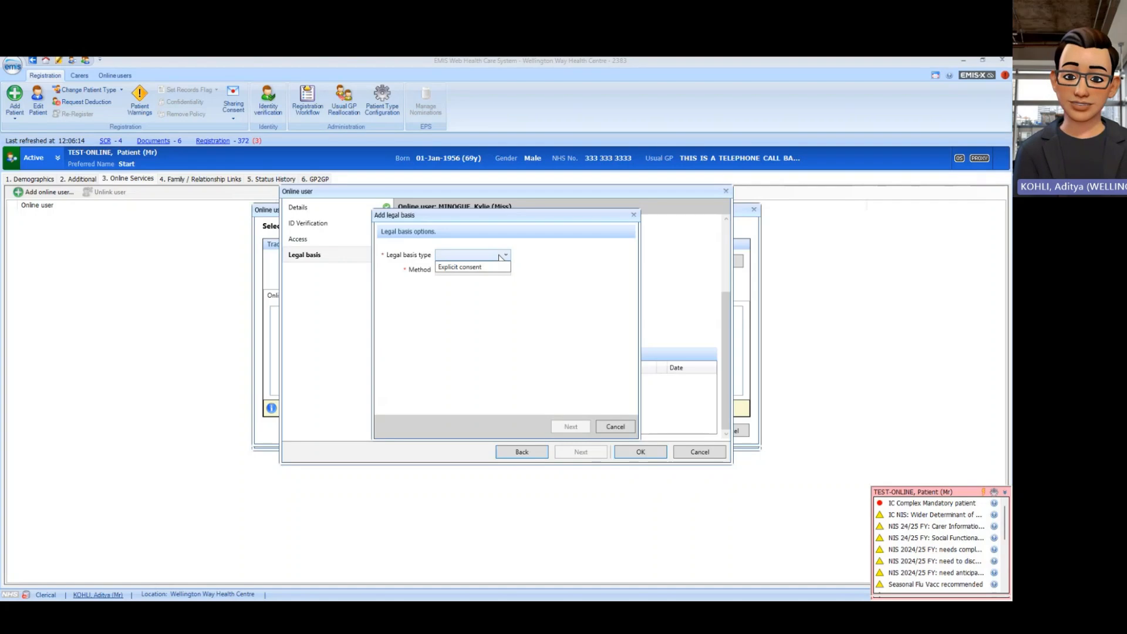
left_click(495, 271)
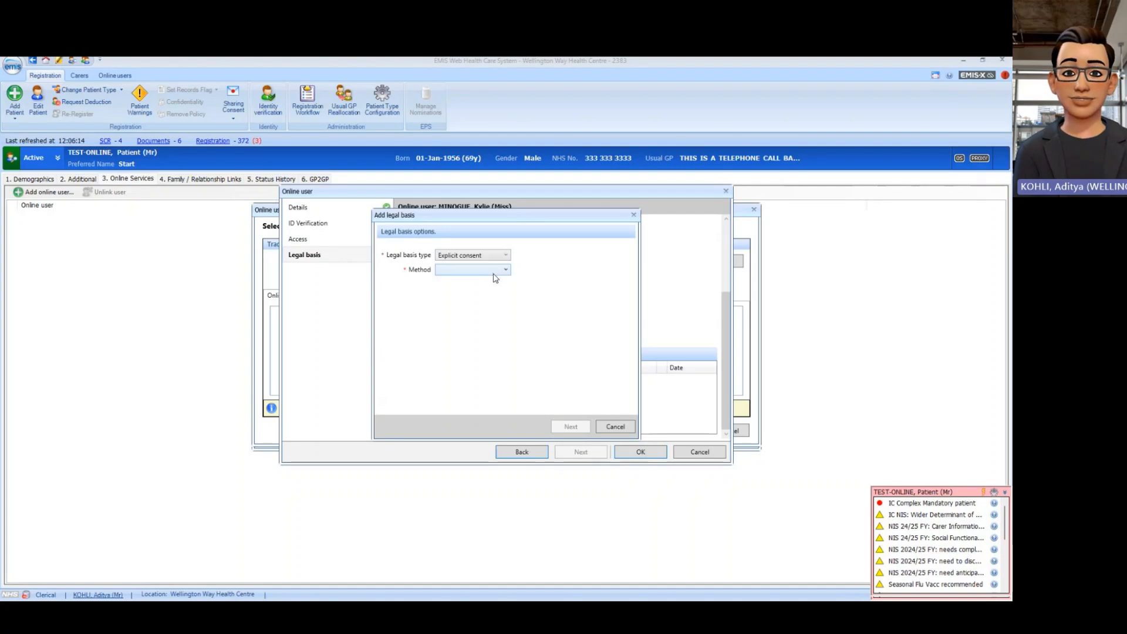
left_click(494, 271)
left_click(485, 303)
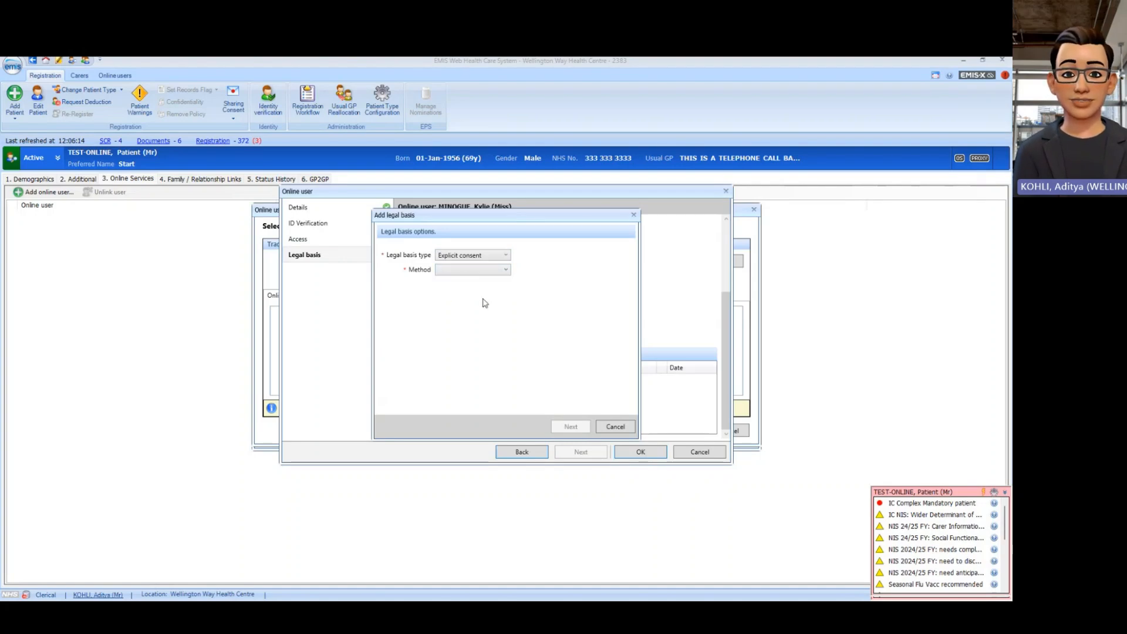
left_click(491, 273)
left_click(468, 291)
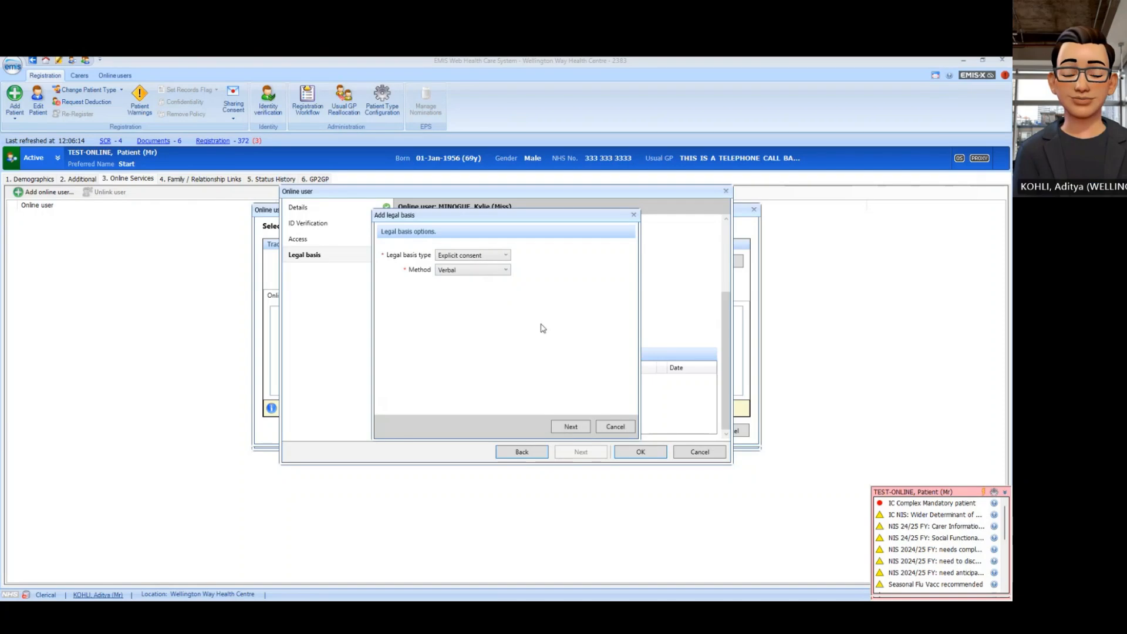
left_click(571, 428)
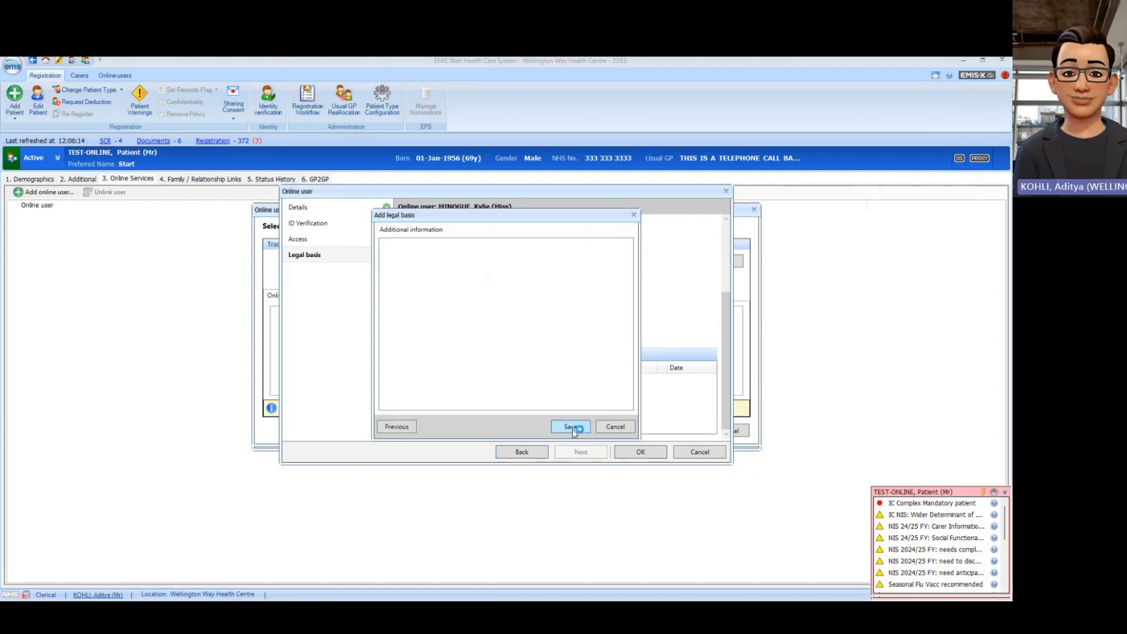
left_click(570, 427)
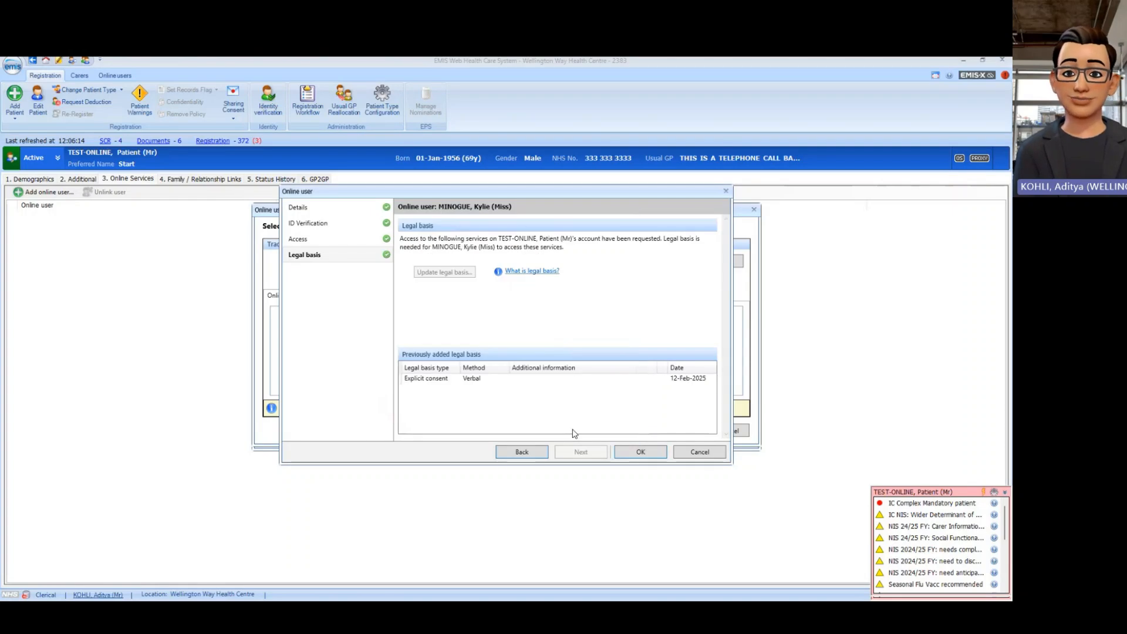
left_click(640, 452)
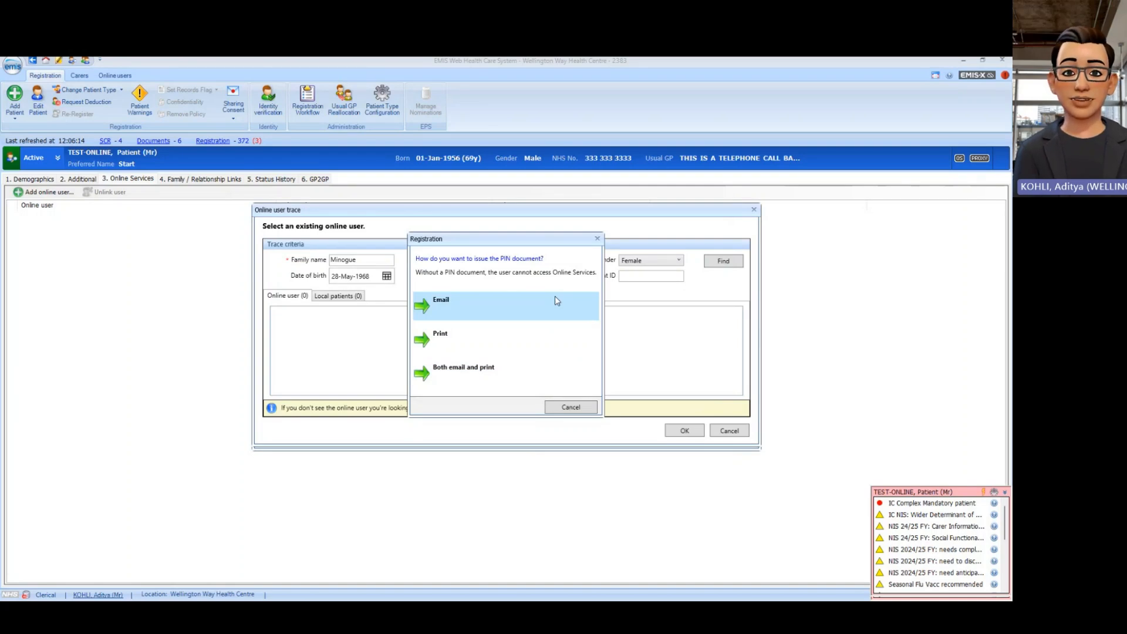
Step: Email the carer's PIN document, leaving the proxy user Linked with an Active account
left_click(493, 314)
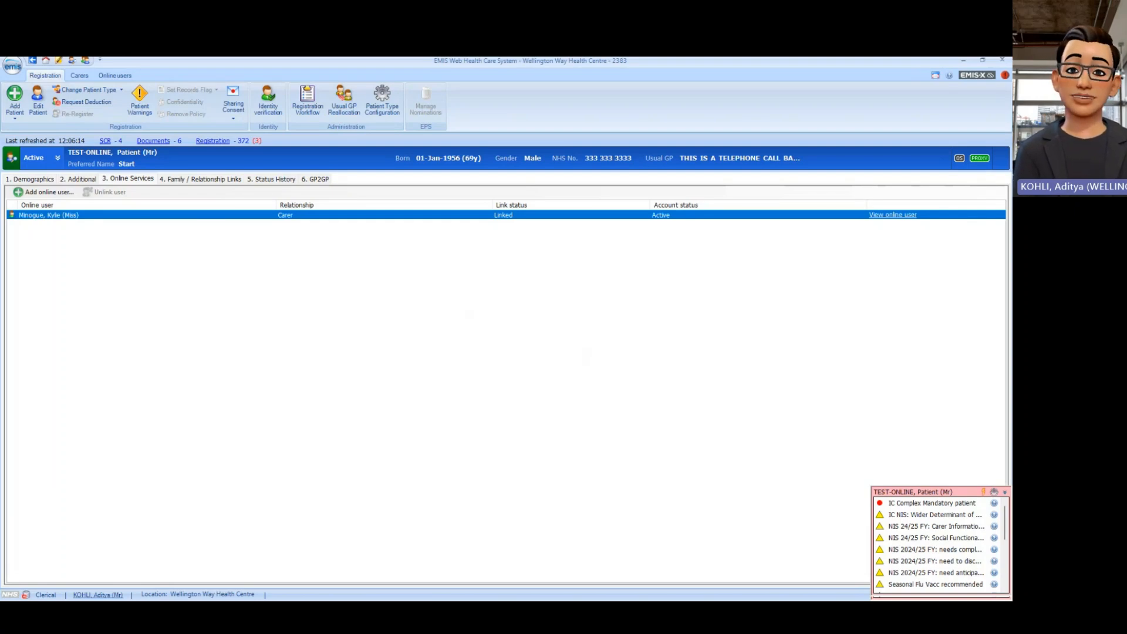
mouse_move(979, 159)
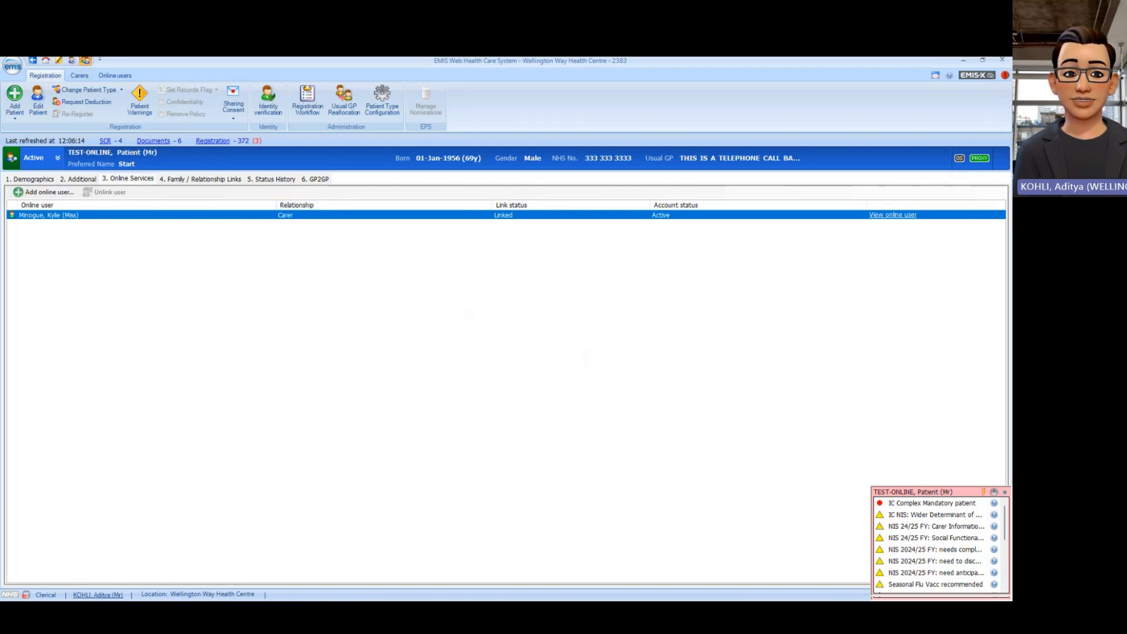
Step: Start a 12-Feb-2025 consultation at Wellington Way Health Centre and add a blank Comment entry
left_click(85, 59)
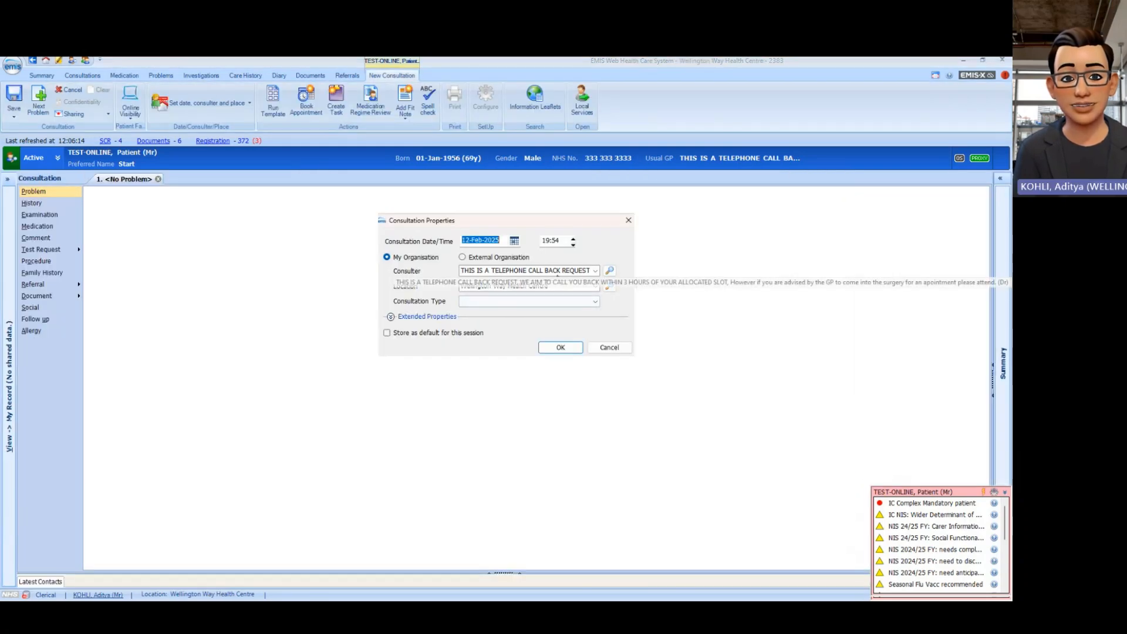
left_click(566, 351)
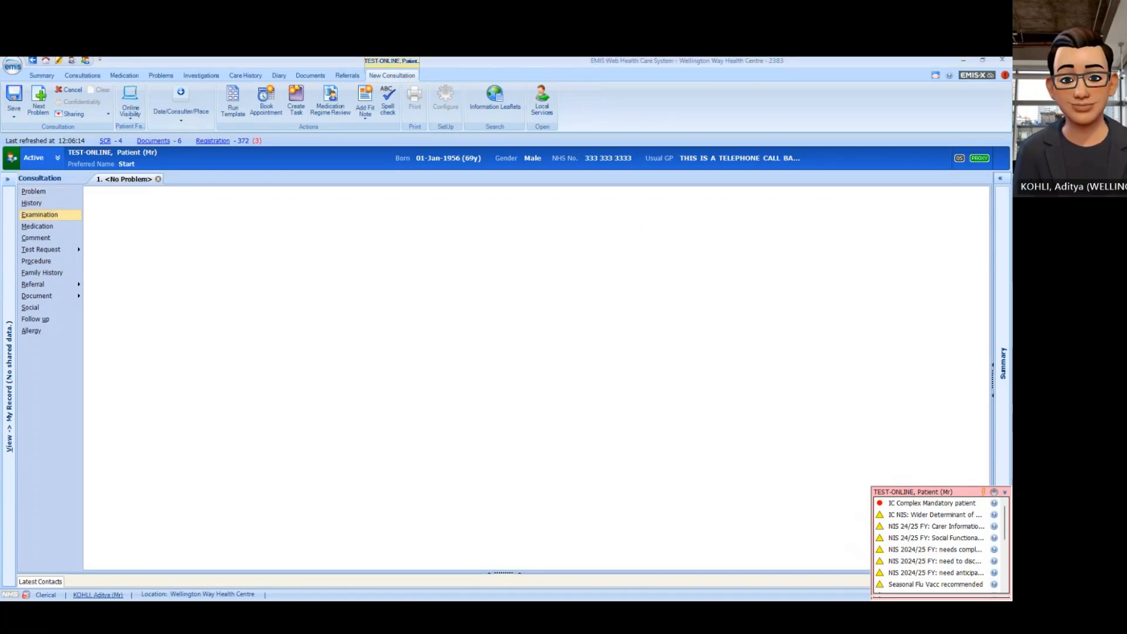
left_click(36, 237)
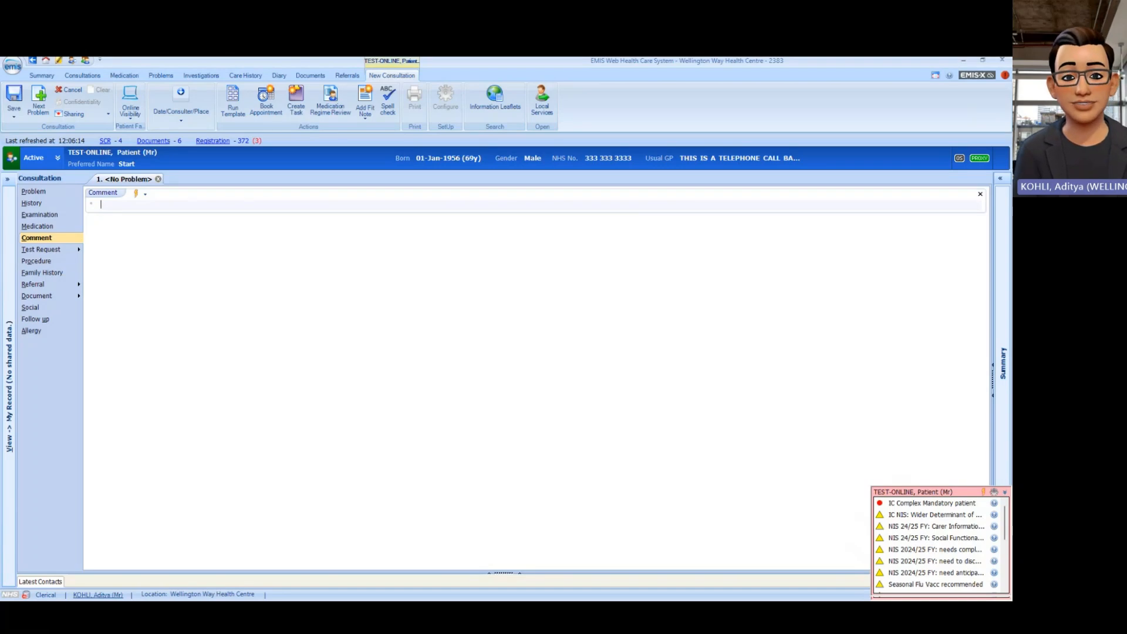
Step: Code the comment as 'Care contact - Patient proxy' and note the proxy access user's name
type("proxy")
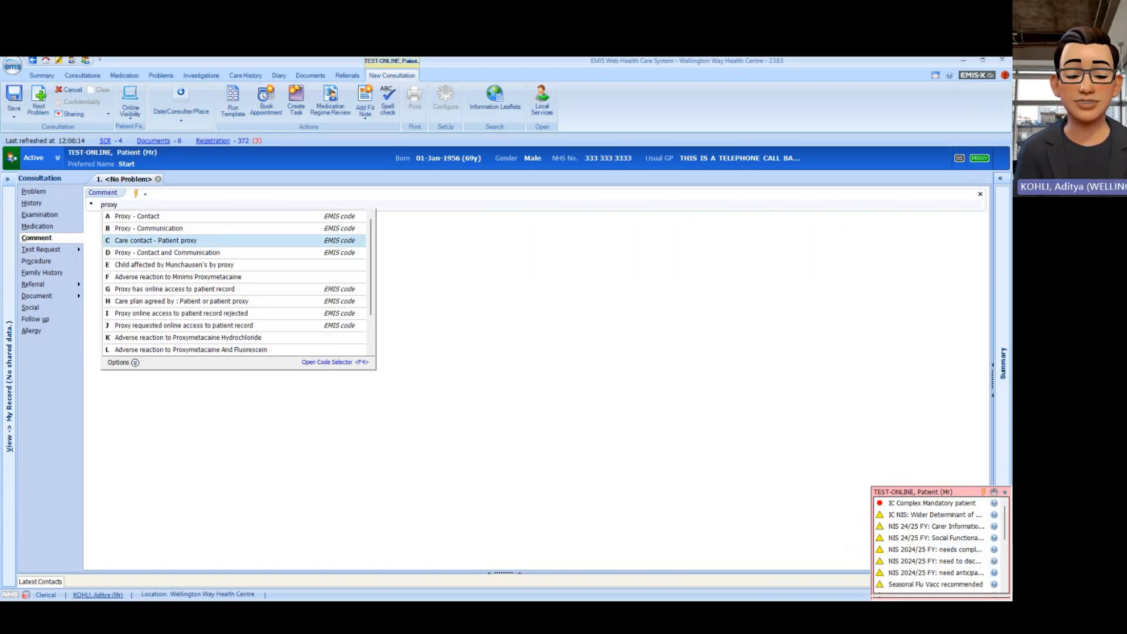
key("Return")
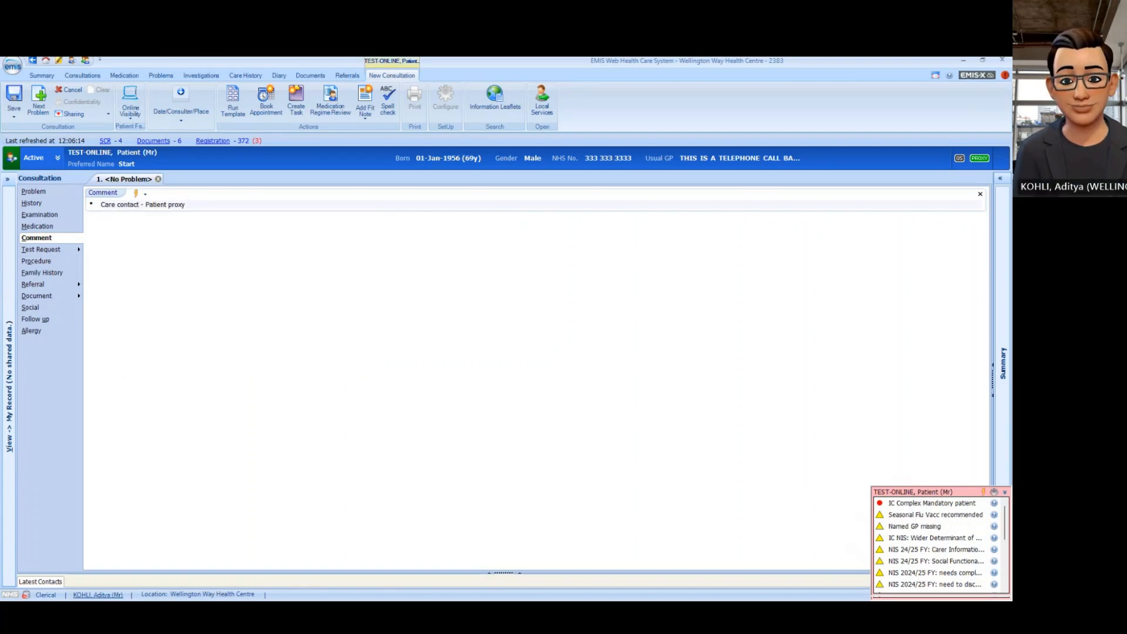
type("Pr")
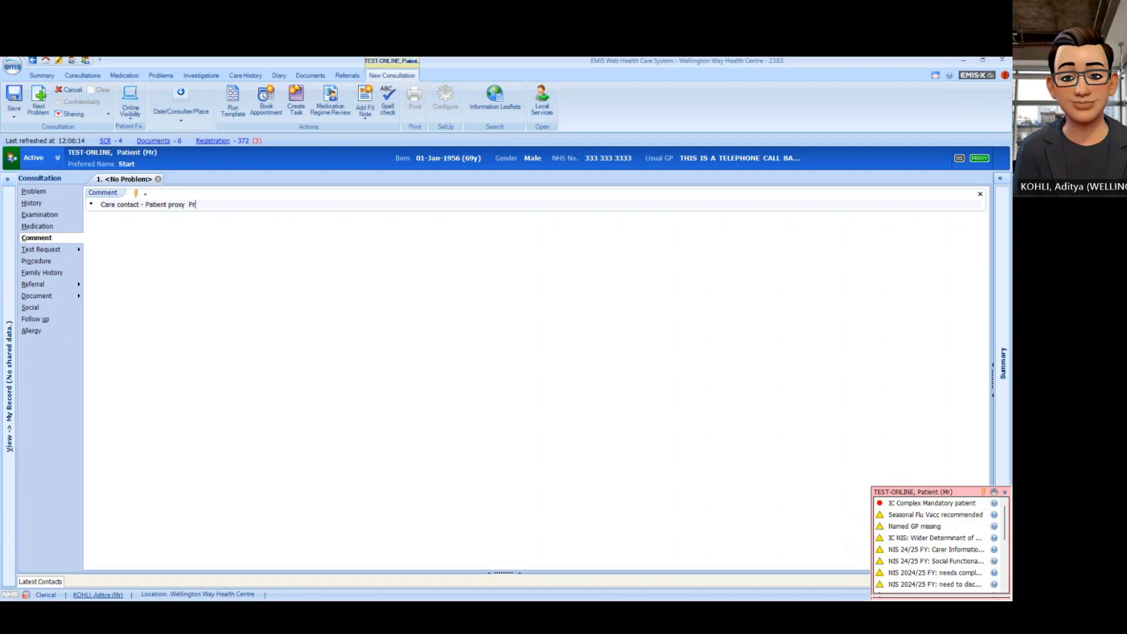
type("oxy A")
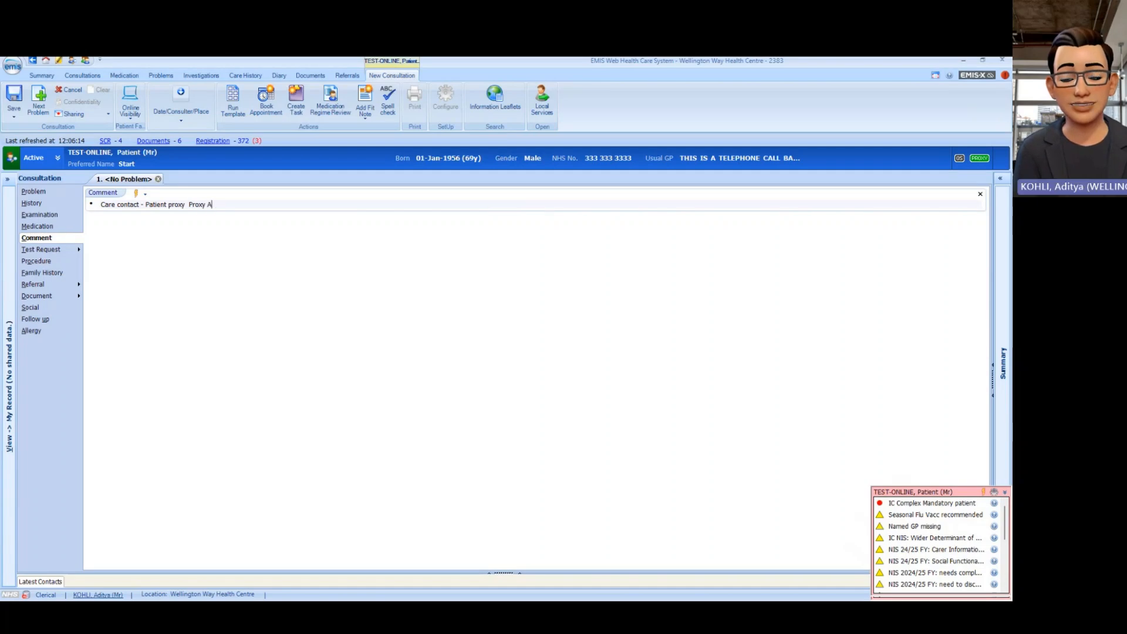
type("ccess")
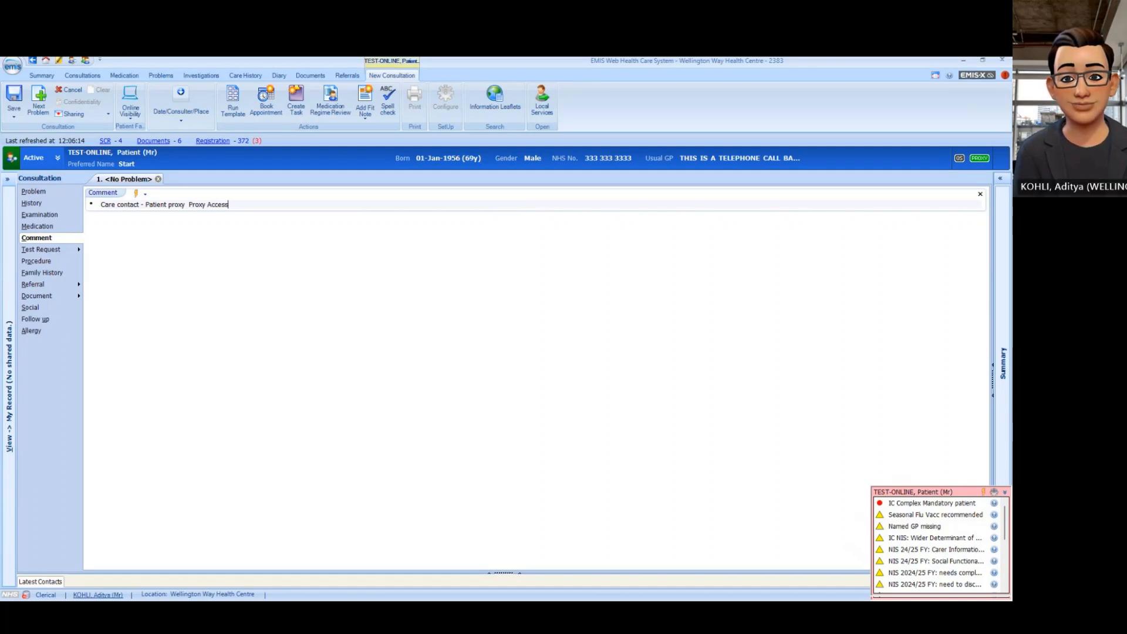
type(" User")
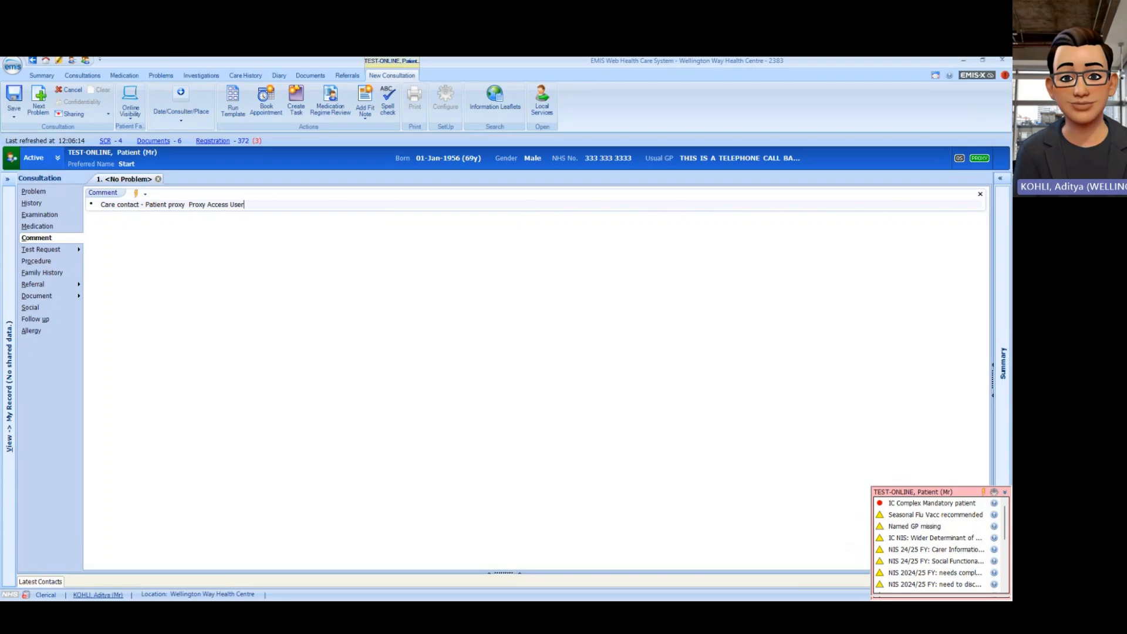
type(": ")
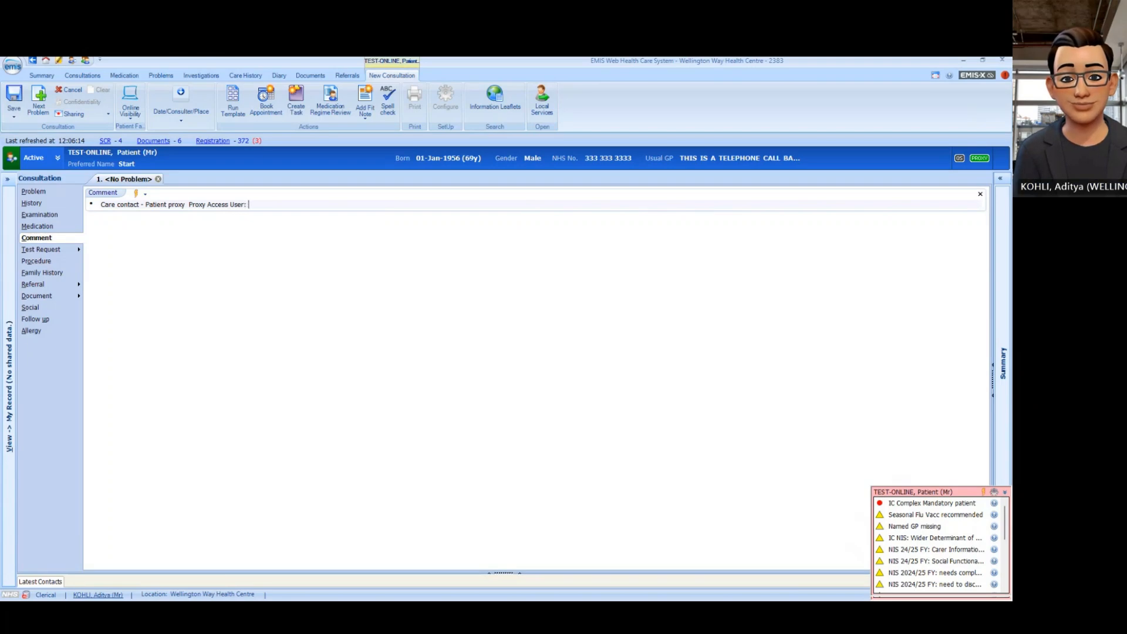
type("Miss K")
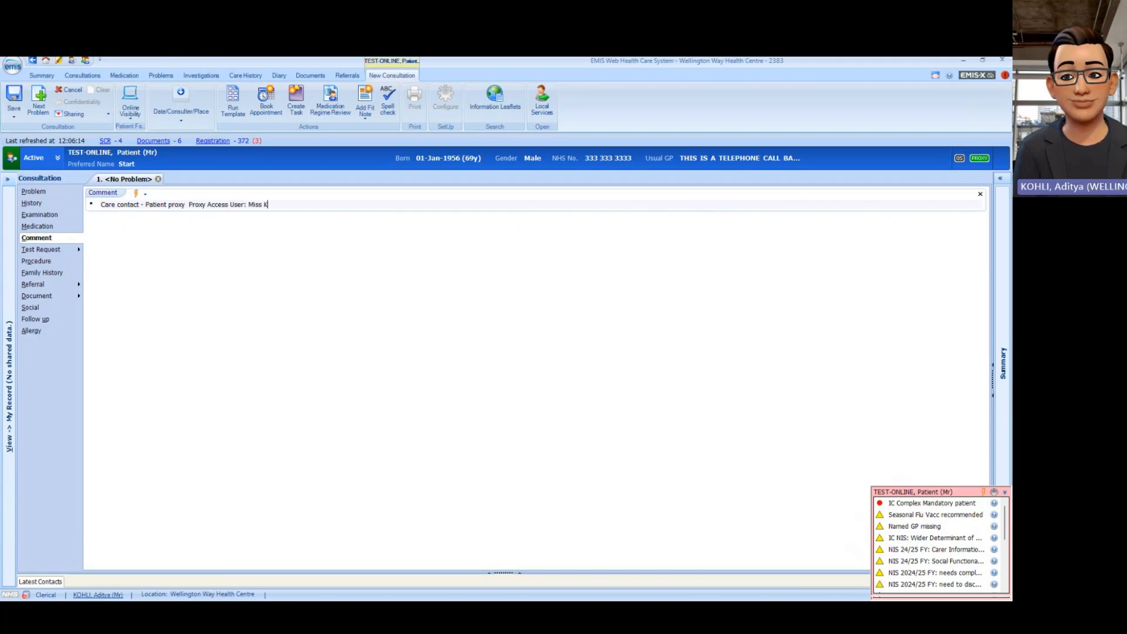
type("ylie ")
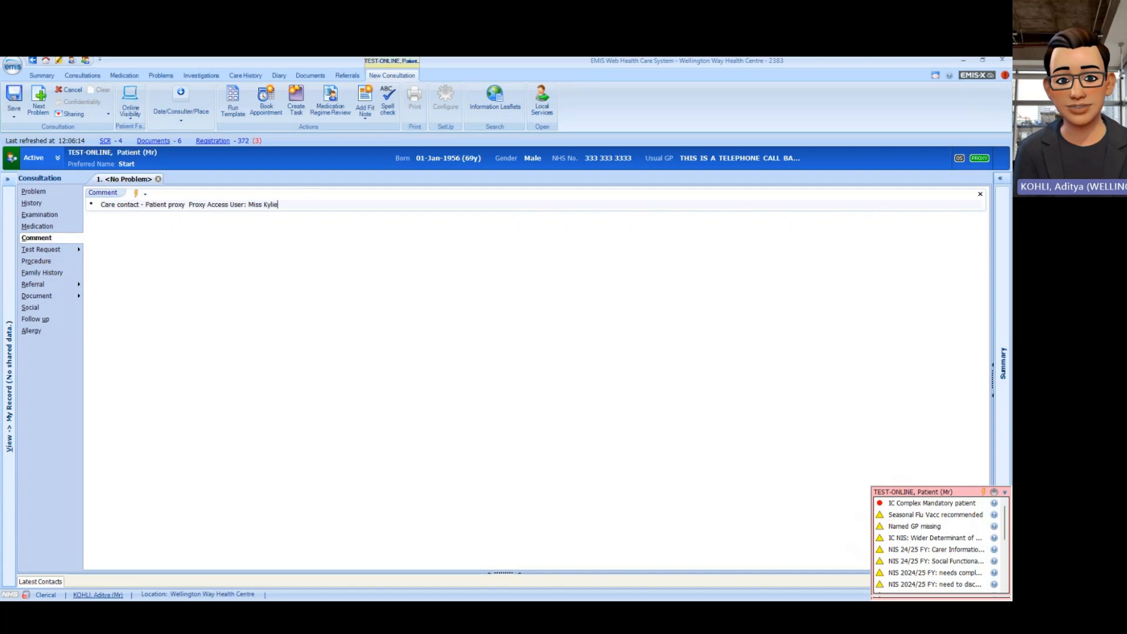
type("Minogu")
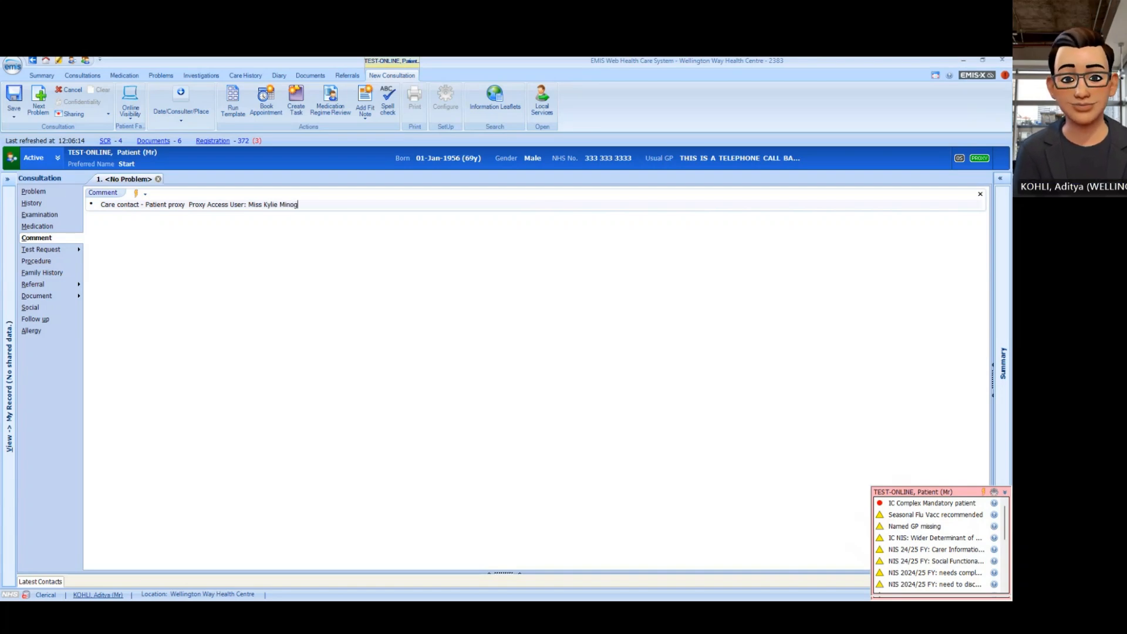
type("e")
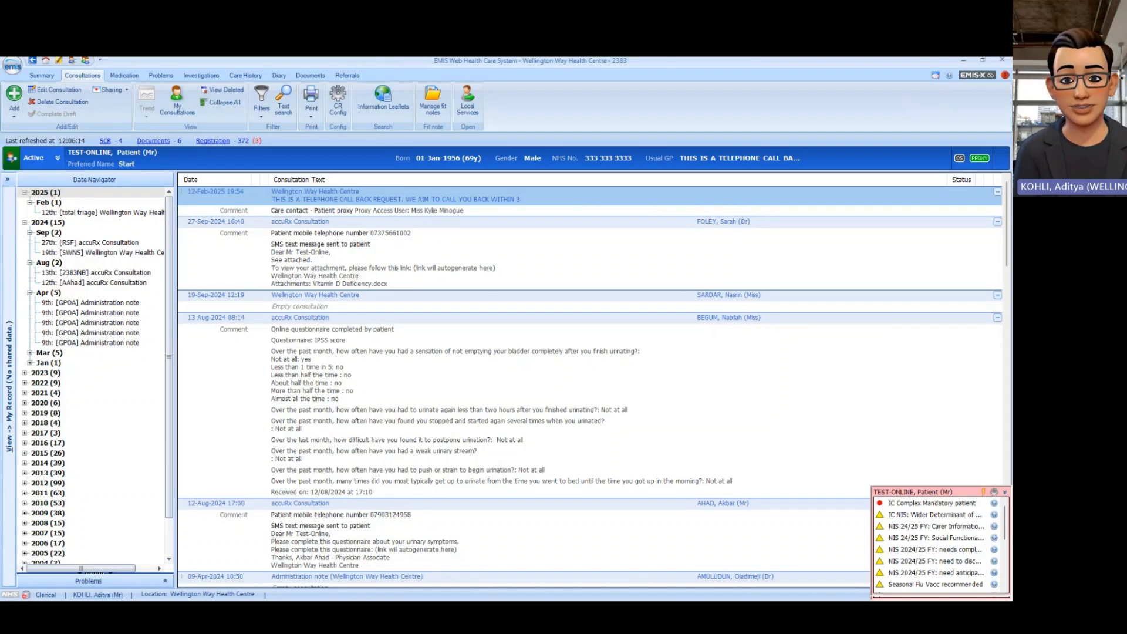
Step: Hide the 12-Feb-2025 consultation from the patient's online care record, then return to Online Services
right_click(448, 197)
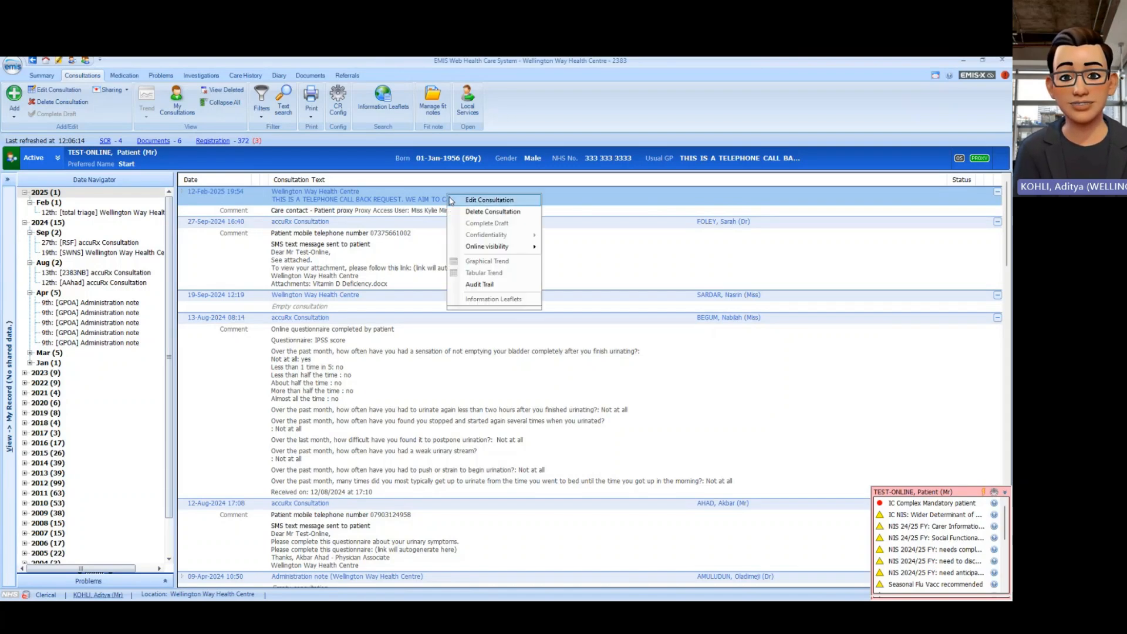
mouse_move(534, 249)
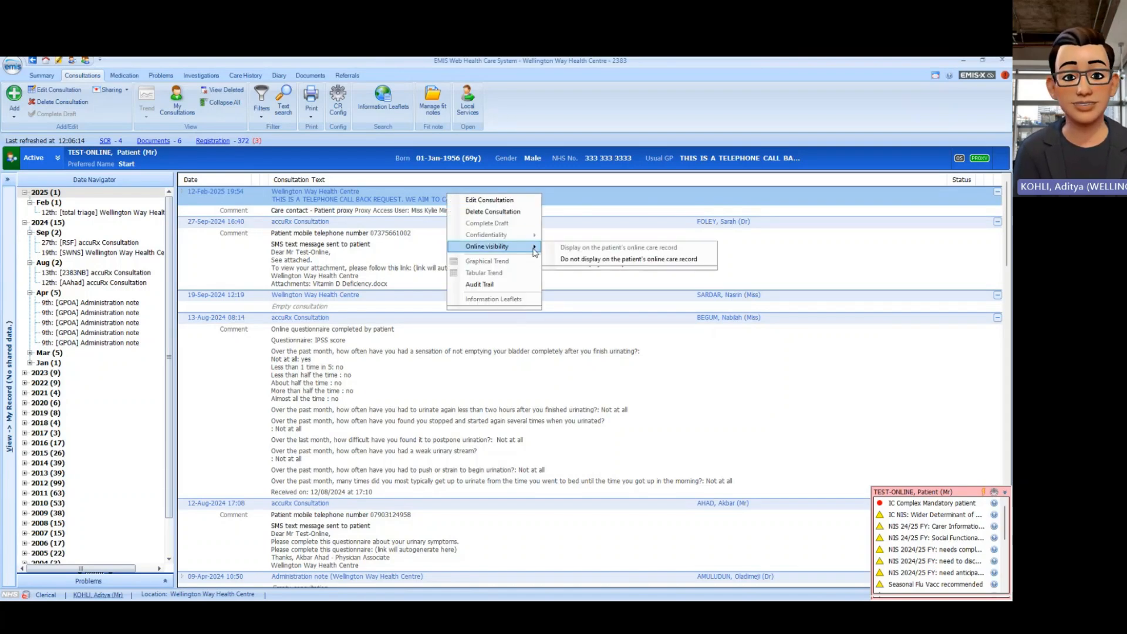
left_click(578, 260)
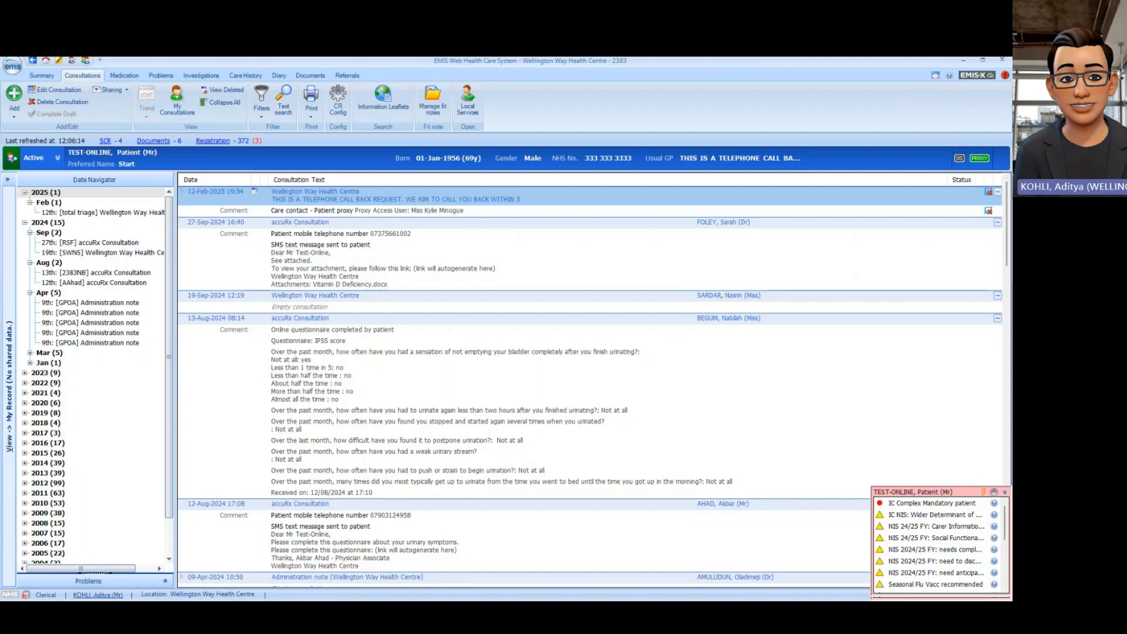
mouse_move(990, 211)
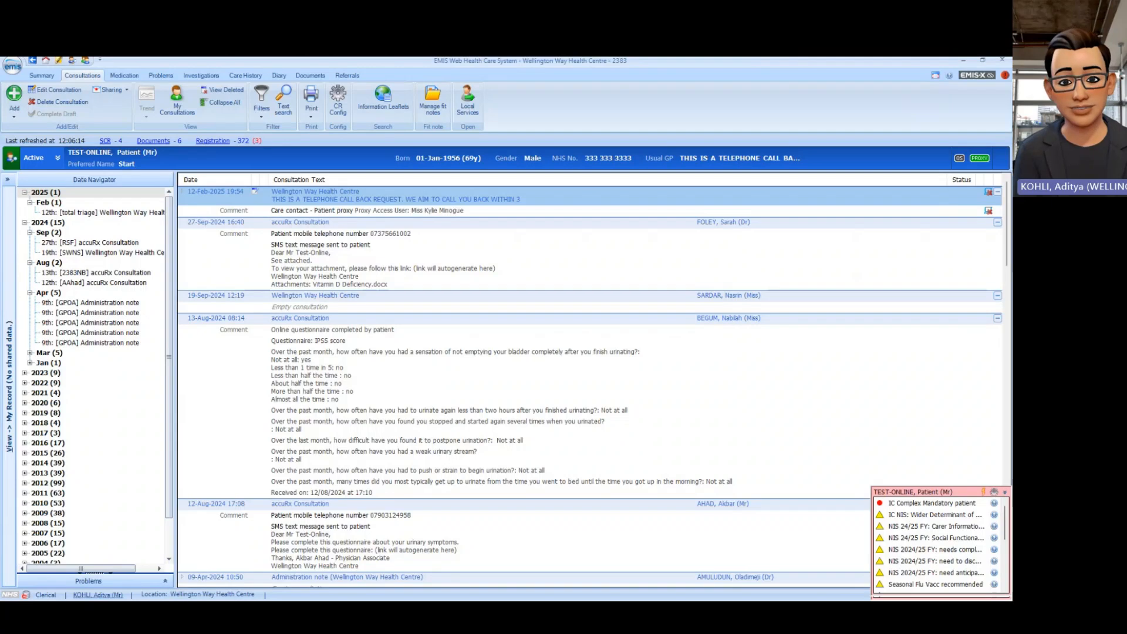
left_click(979, 158)
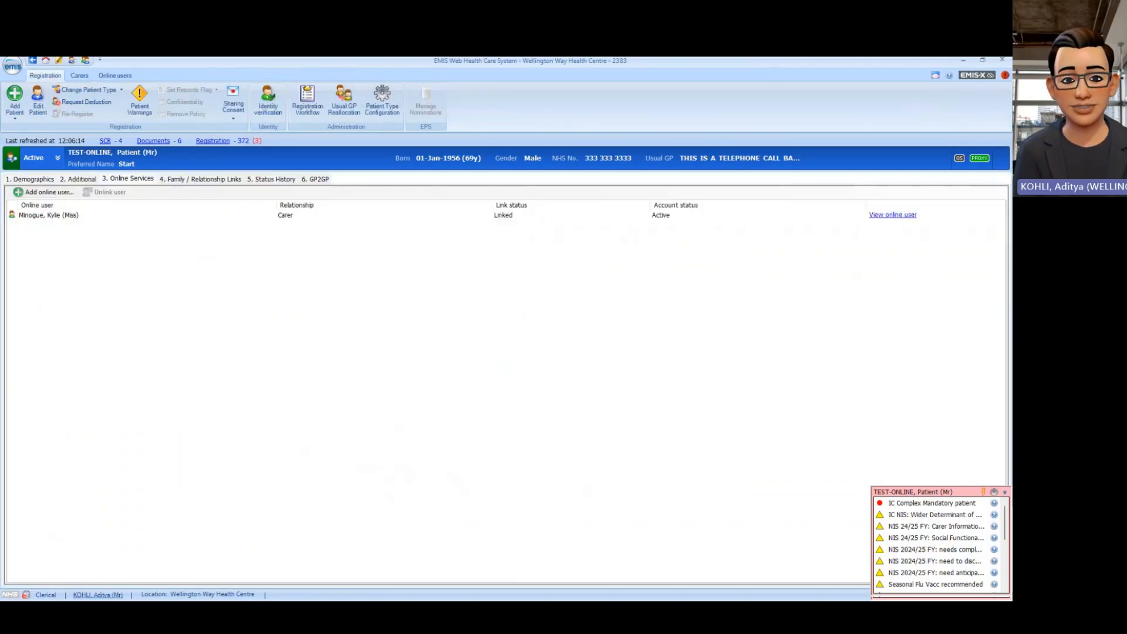
Step: Unlink the carer proxy user with no email sent, confirming Delete Link
left_click(49, 215)
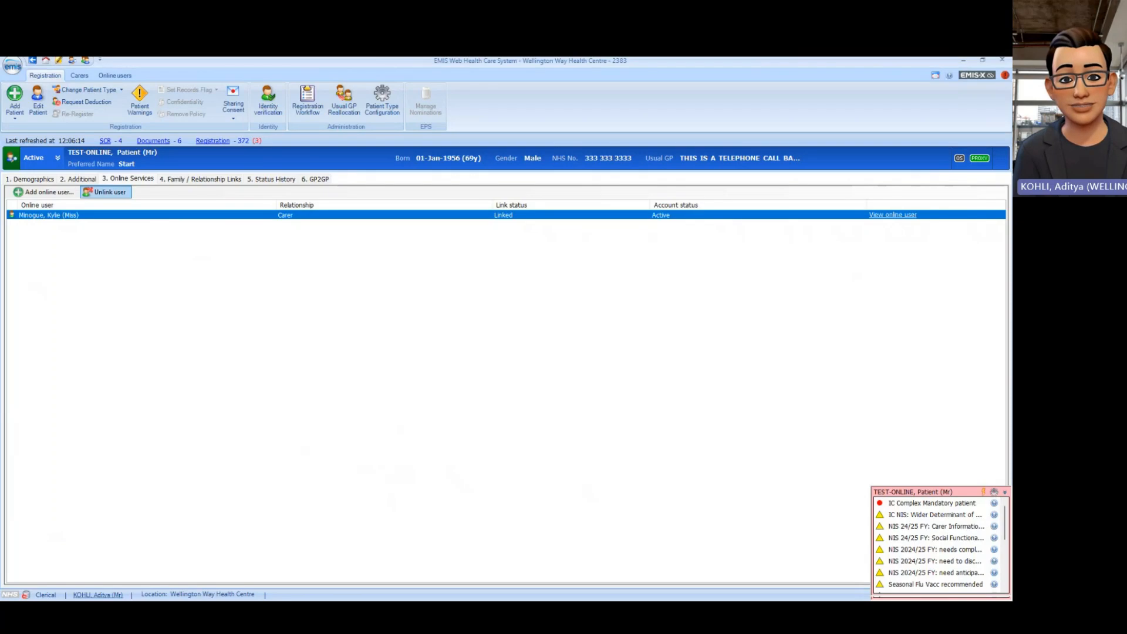
left_click(105, 192)
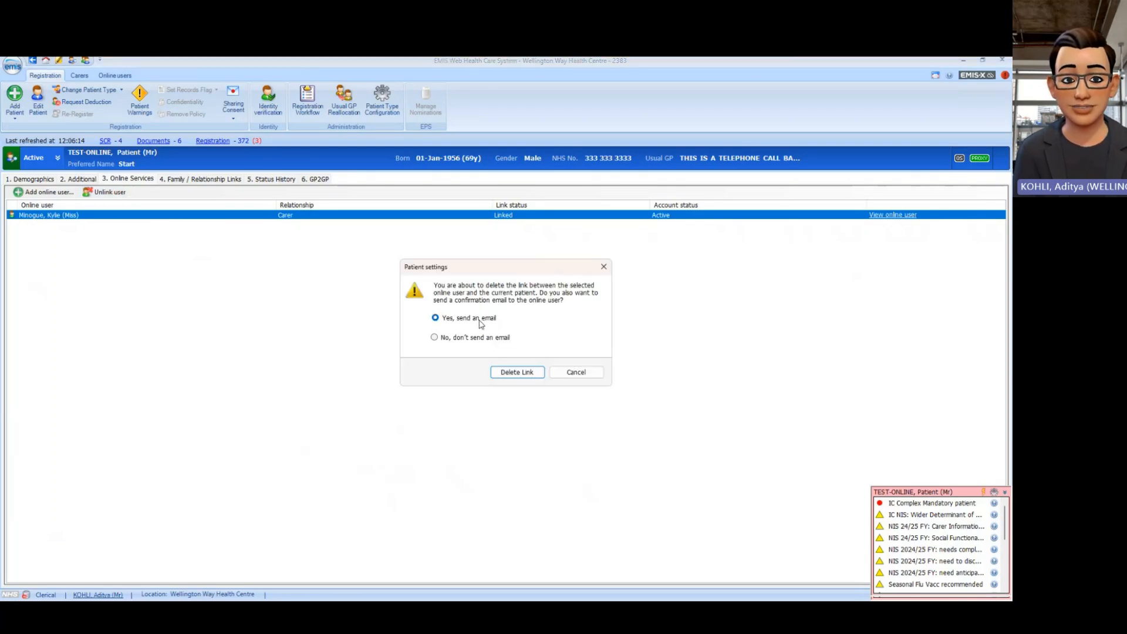
left_click(435, 338)
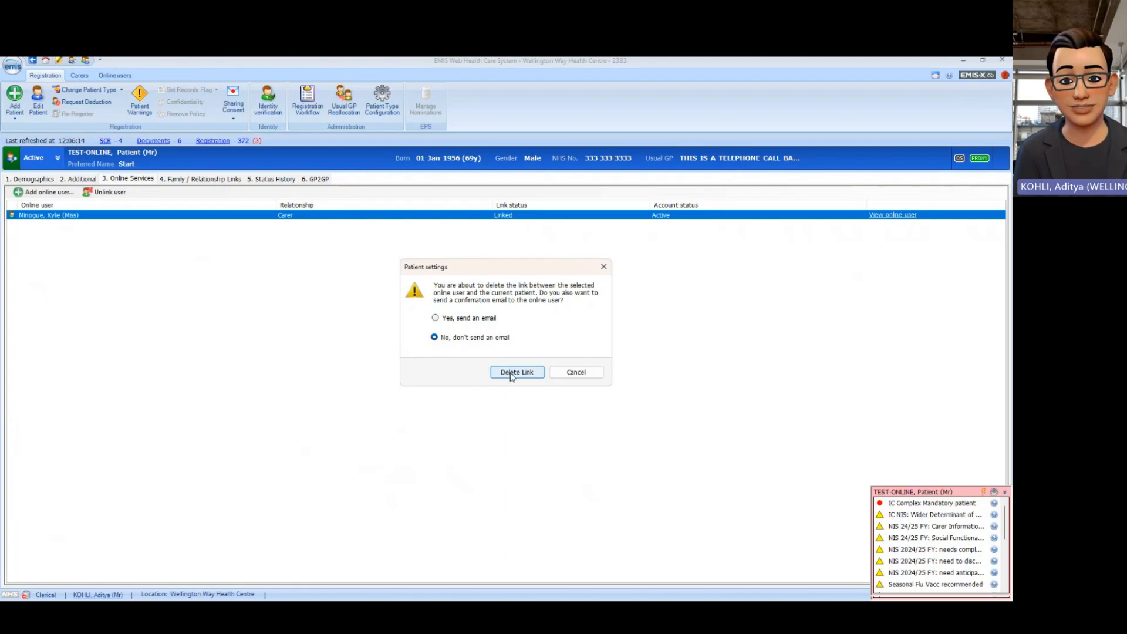
left_click(515, 372)
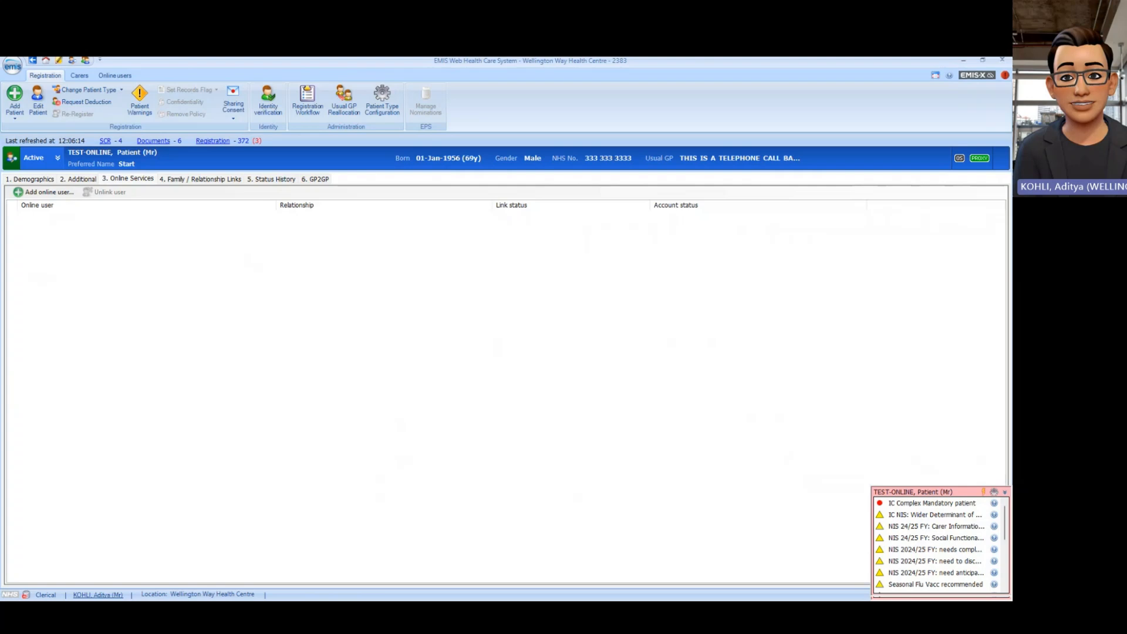
mouse_move(979, 158)
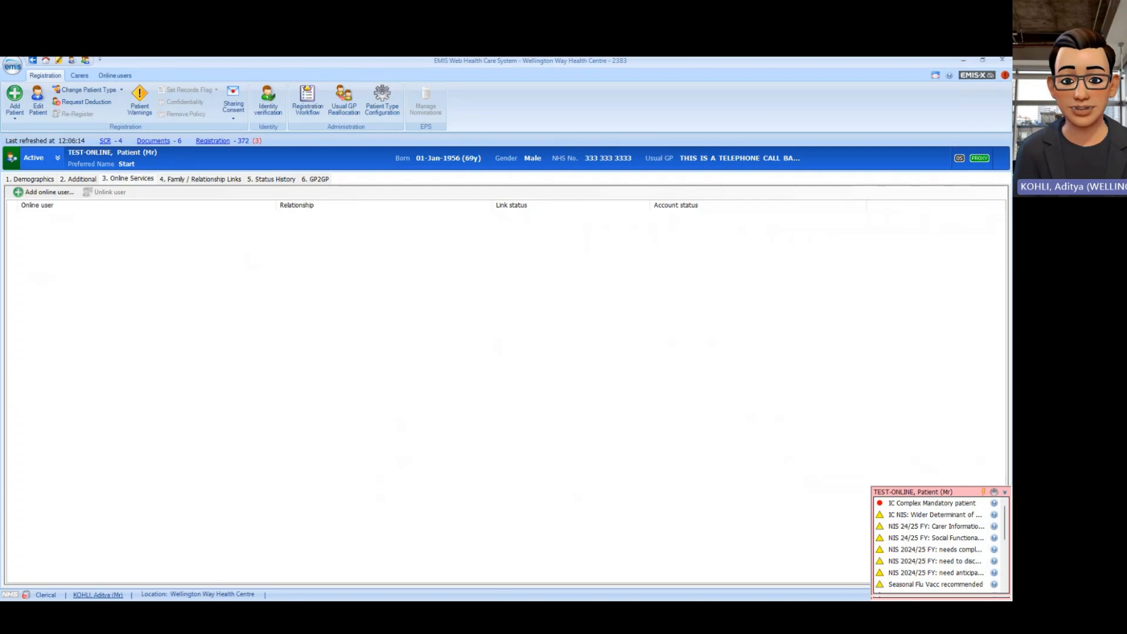